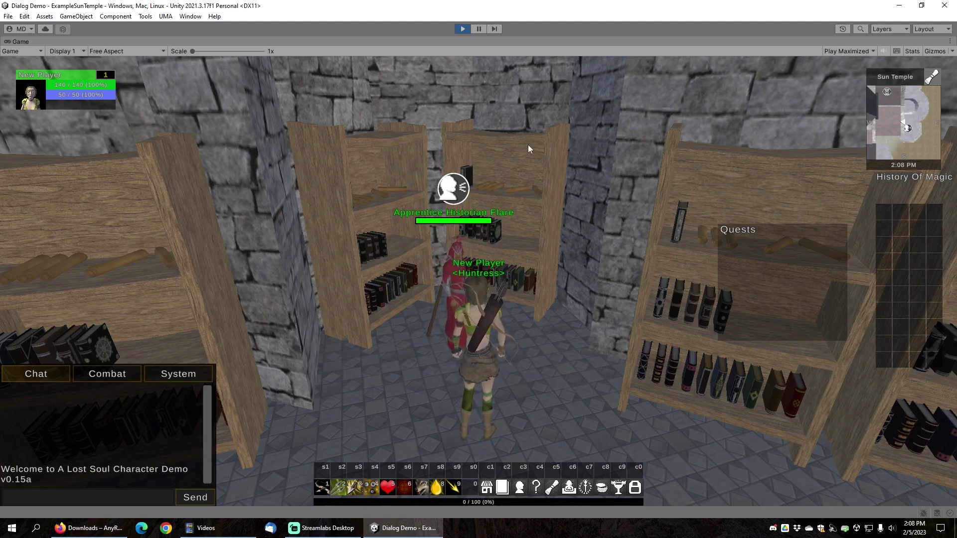
Talk to Apprentice Historian Flare, then swing the camera toward the training yard's fighter trainees
left_click(454, 188)
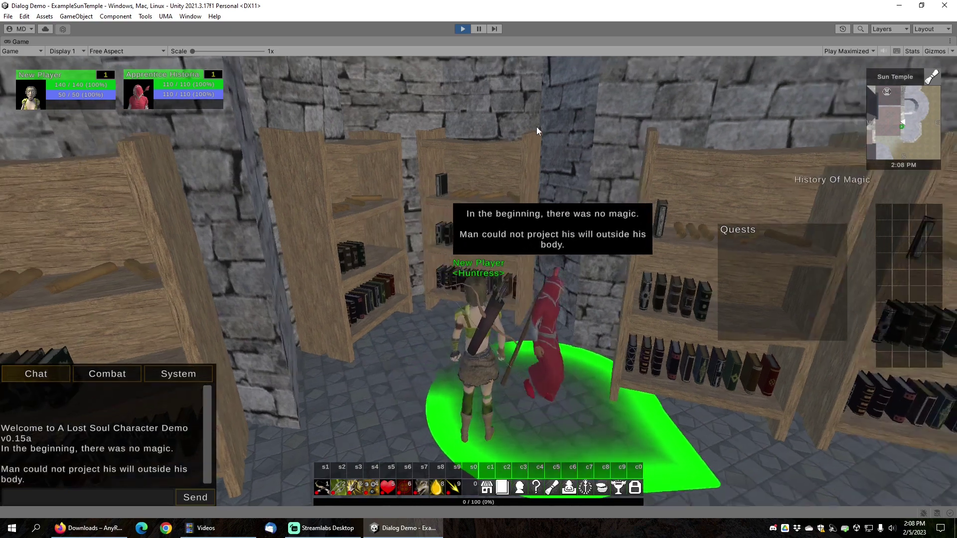
right_click_drag(536, 127, 591, 125)
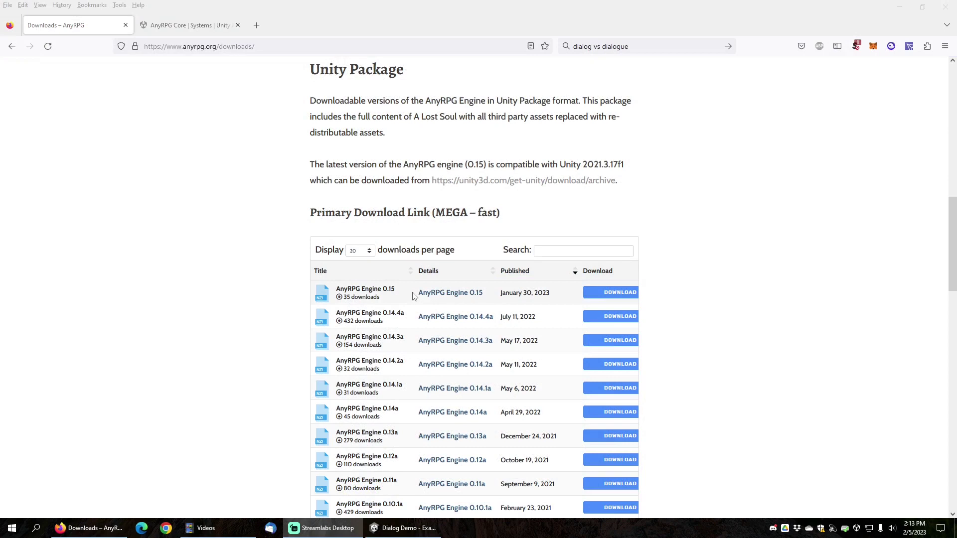
Highlight the AnyRPG Engine 0.15 entry and Unity Package heading, then glance at the Asset Store tab
left_click_drag(417, 298, 485, 298)
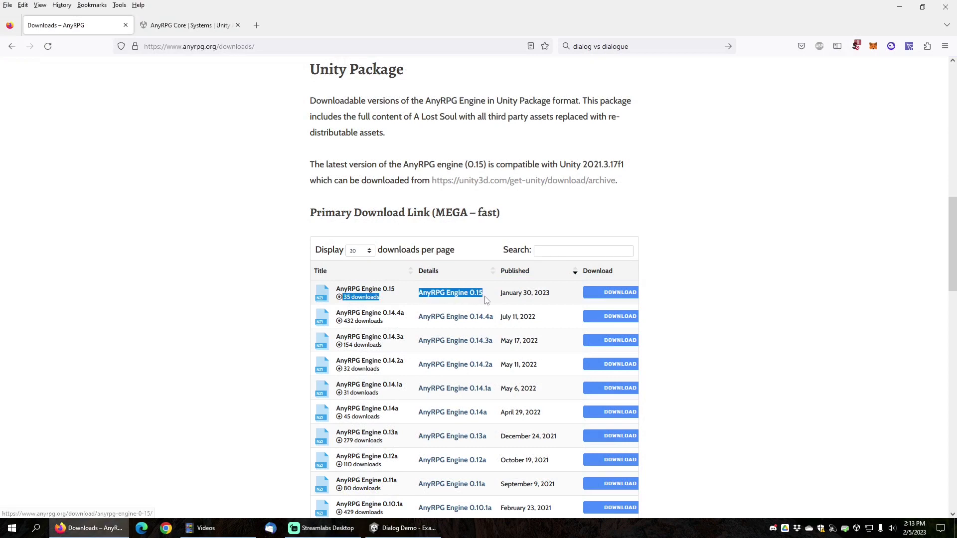
left_click(225, 168)
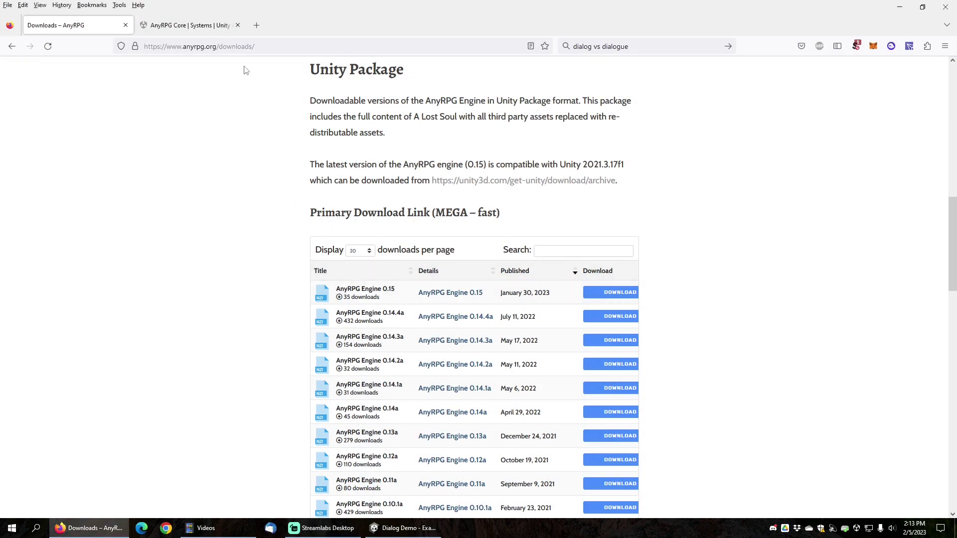
left_click(266, 45)
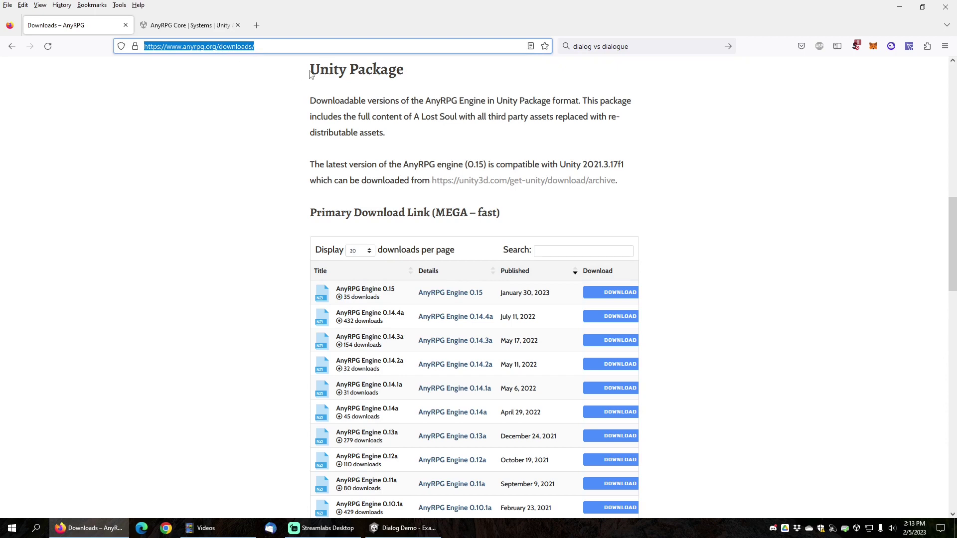
left_click_drag(309, 74, 406, 81)
left_click(222, 141)
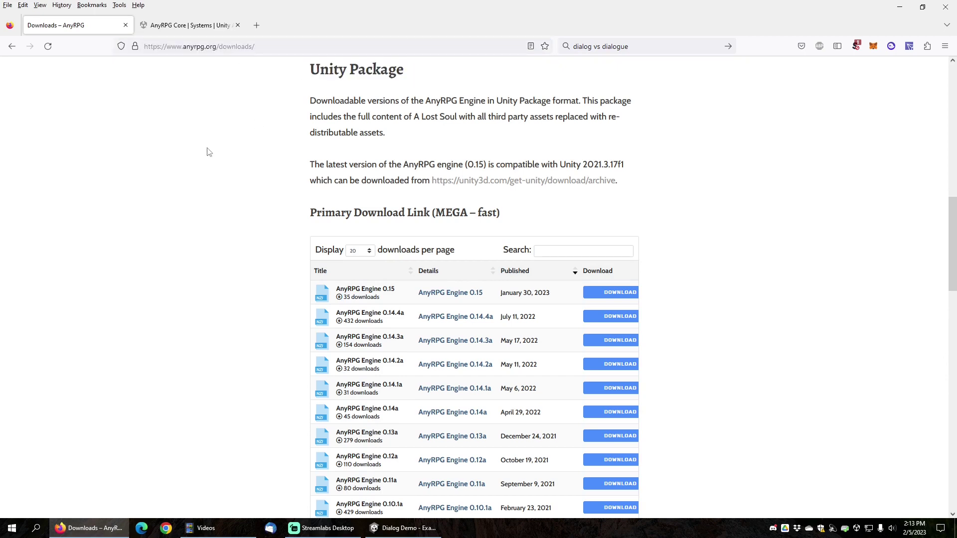
left_click(186, 26)
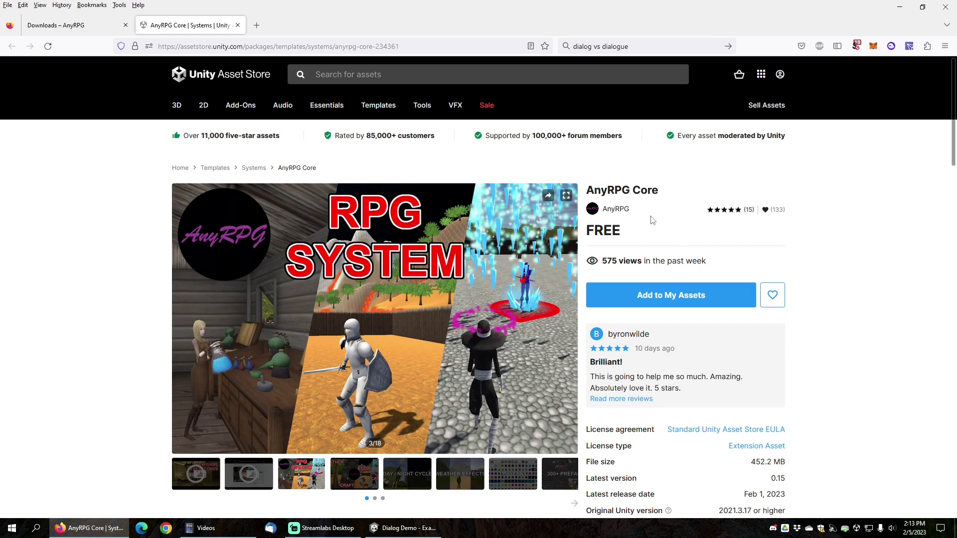
left_click(70, 25)
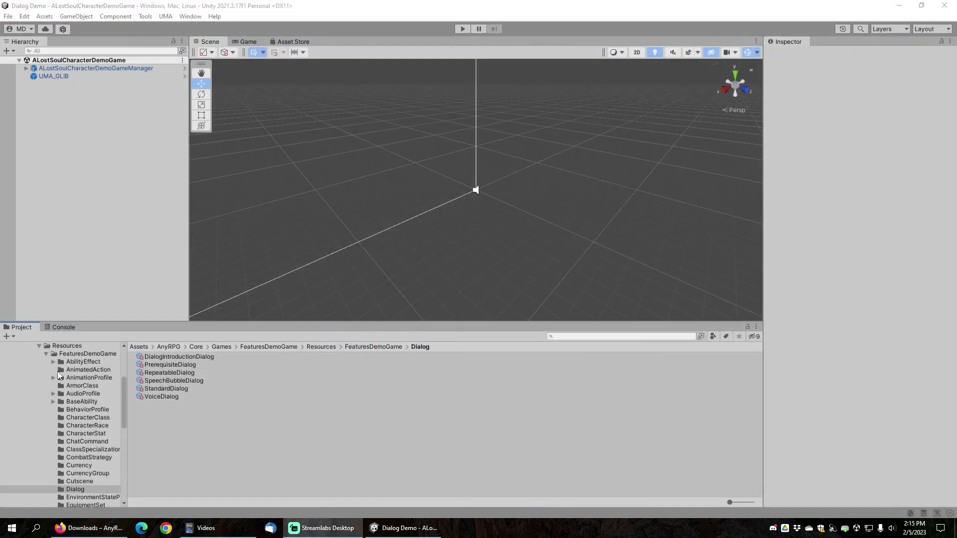
Use Create > AnyRPG > Dialog in the Dialog folder, keeping the default name New Dialog
scroll(61, 375, "up", 2)
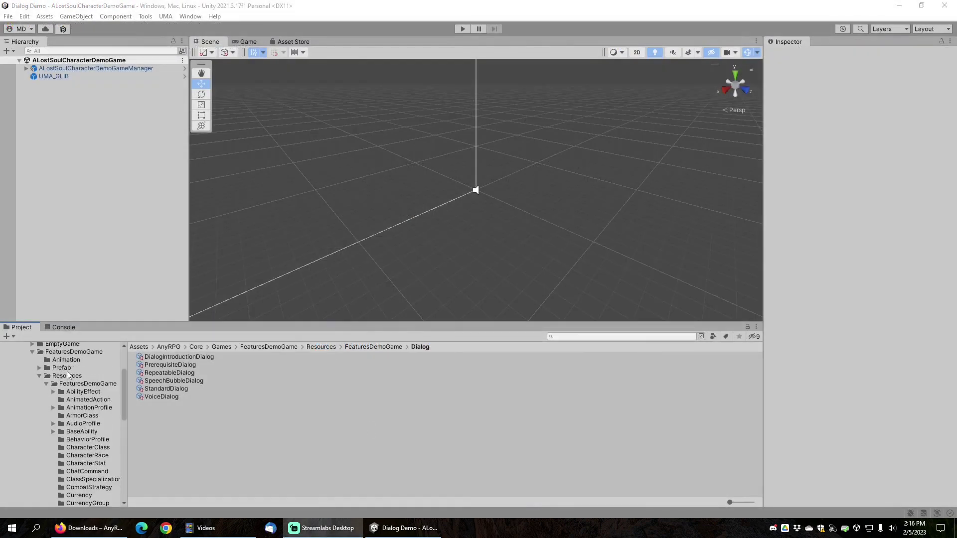
scroll(70, 379, "down", 4)
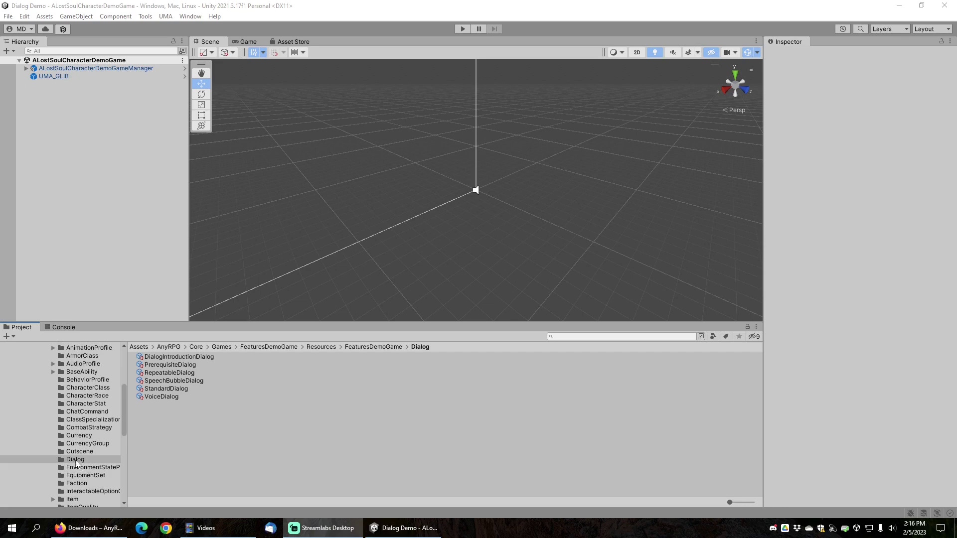
right_click(176, 438)
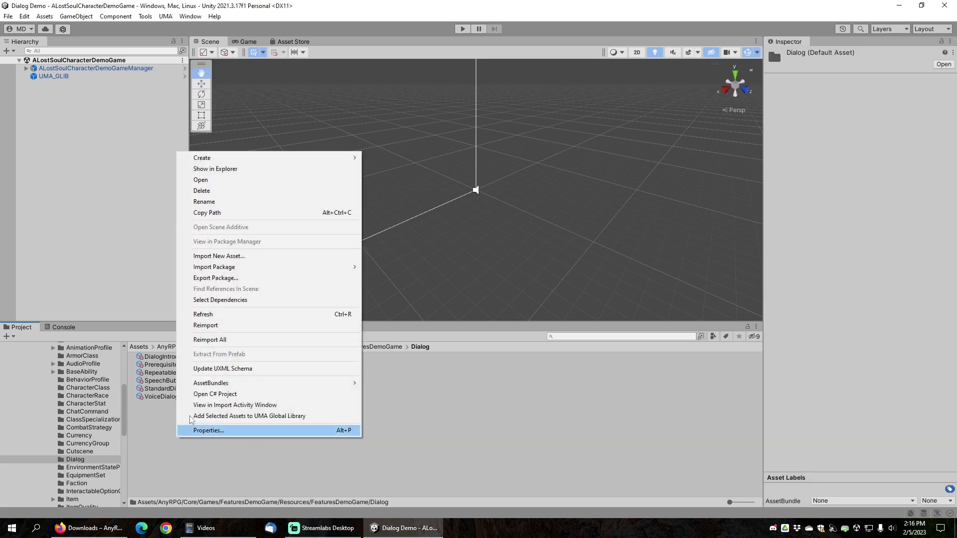
mouse_move(253, 158)
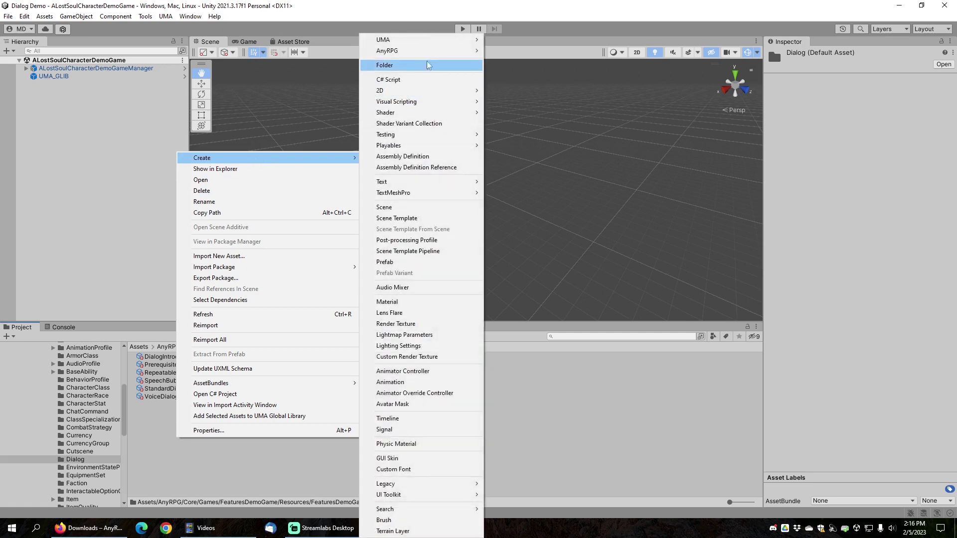
mouse_move(423, 50)
left_click(507, 227)
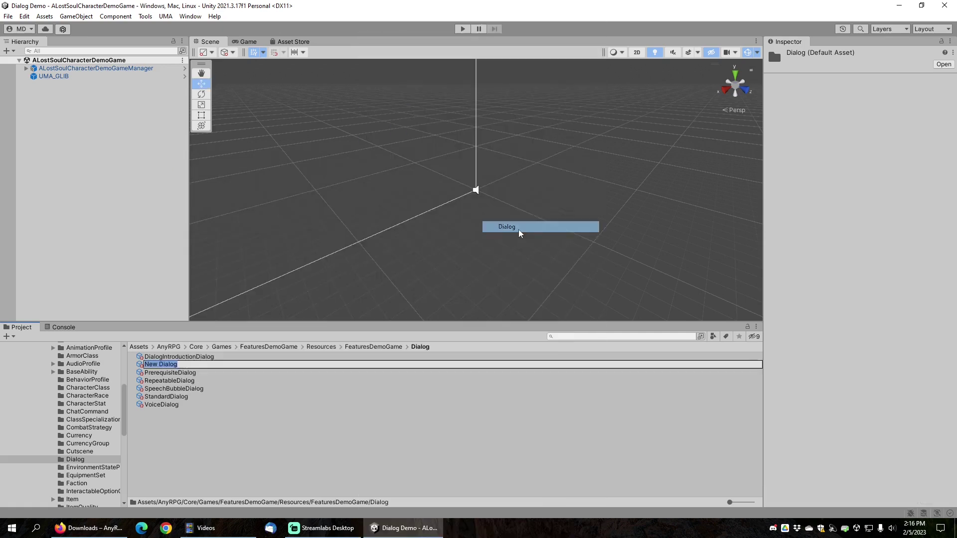
key("Return")
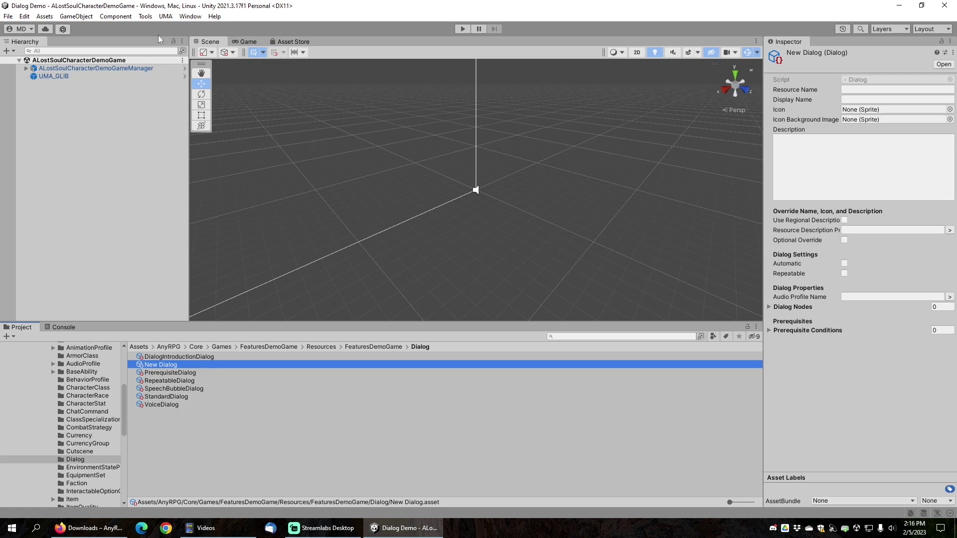
Launch the Features Demo Game from the Tools > AnyRPG Welcome Window
left_click(146, 16)
mouse_move(165, 28)
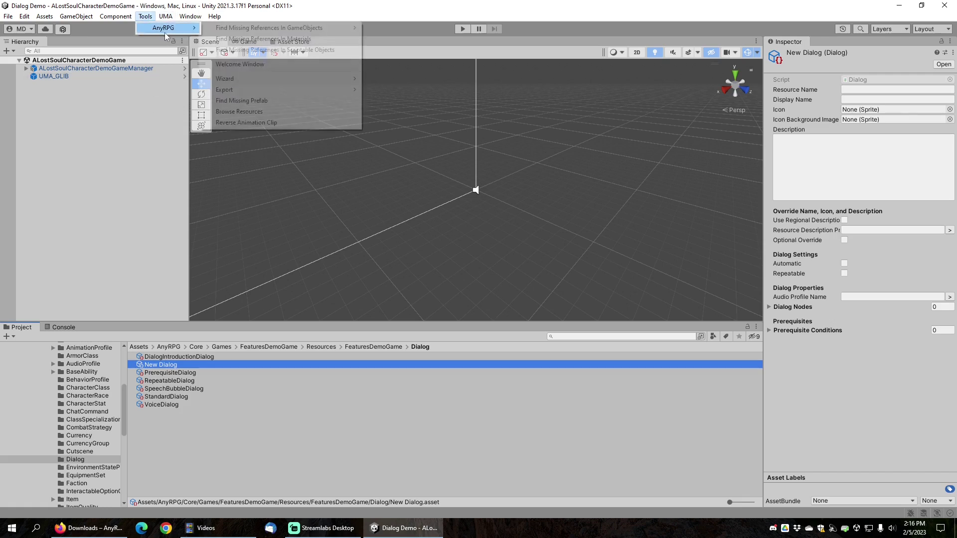
left_click(240, 64)
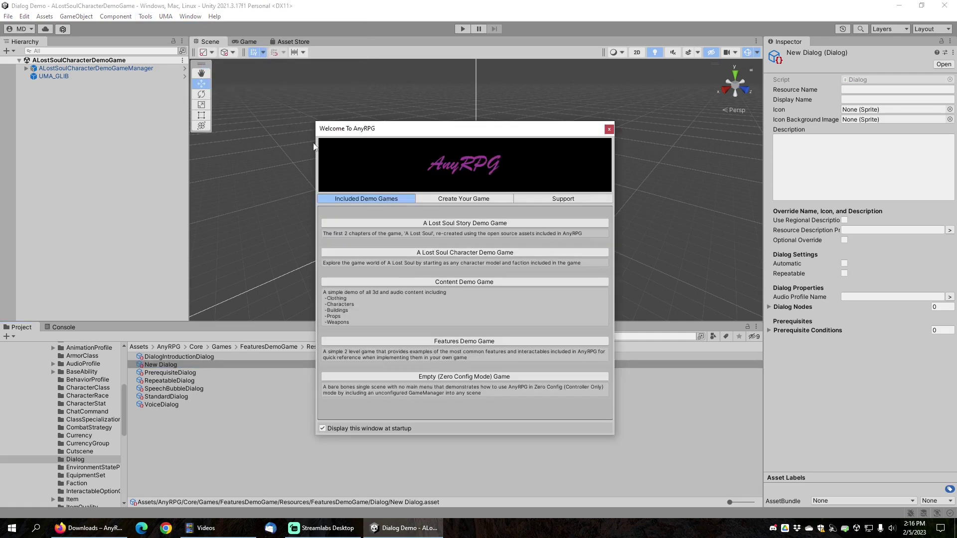
left_click(467, 344)
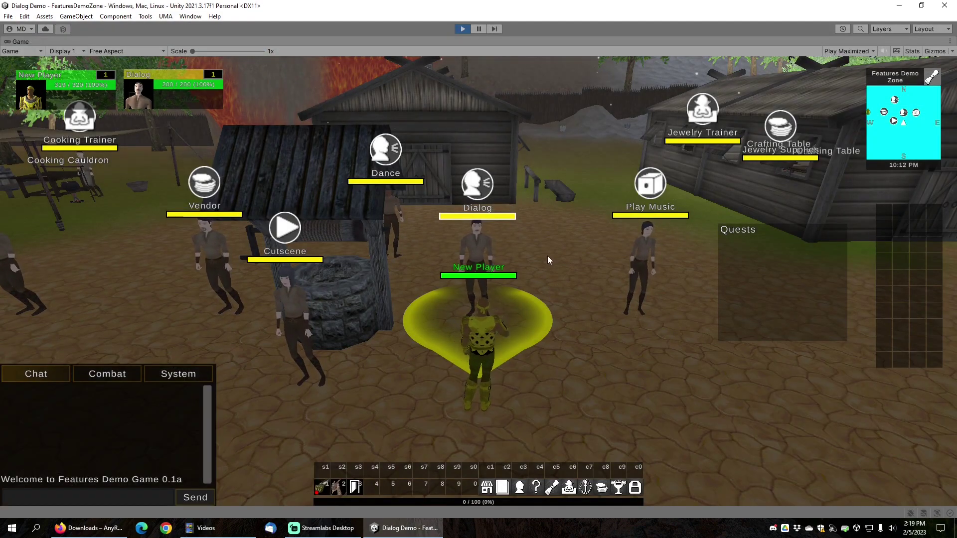
Talk to the Dialog NPC to see its four dialogs, then pause the game
left_click(485, 186)
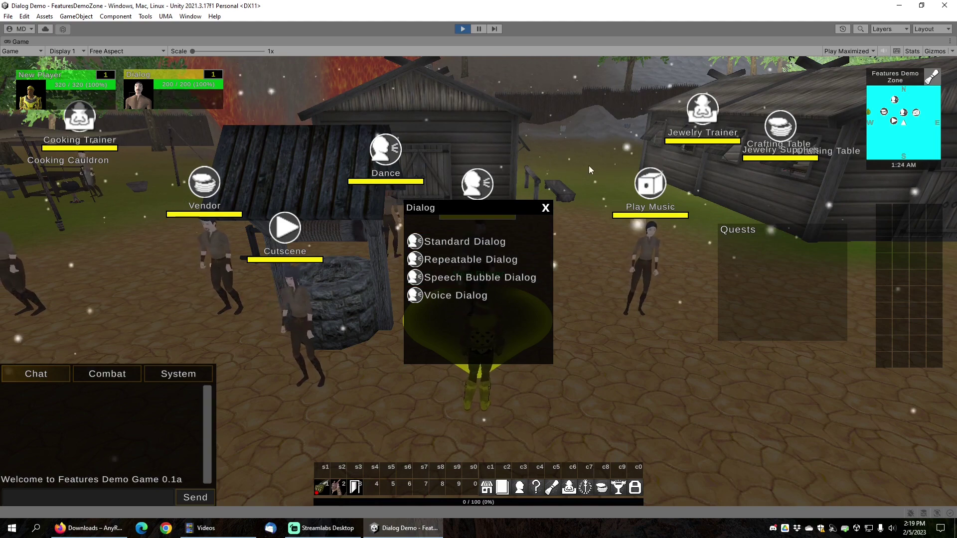
left_click(479, 29)
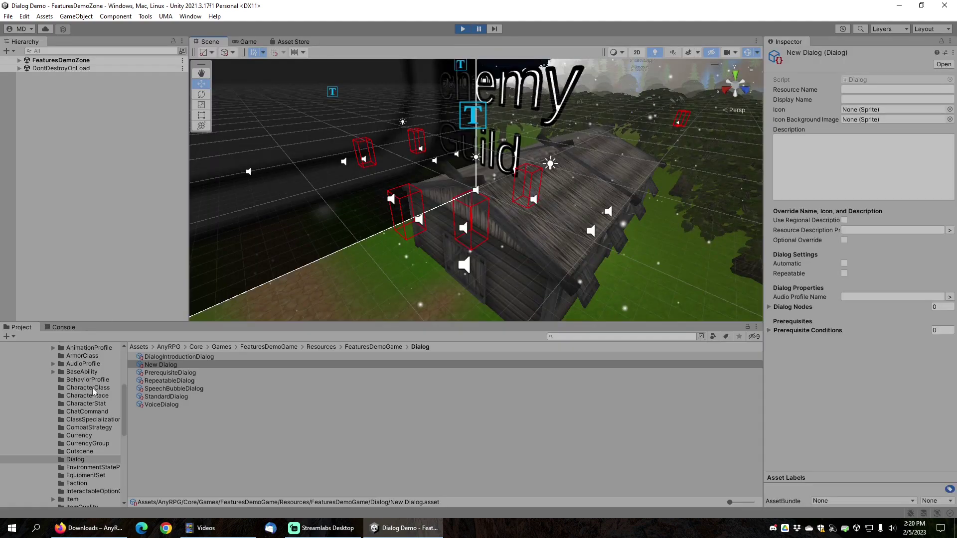
Select the DialogNPCUnit profile in the UnitProfile assets to inspect it
scroll(89, 417, "down", 8)
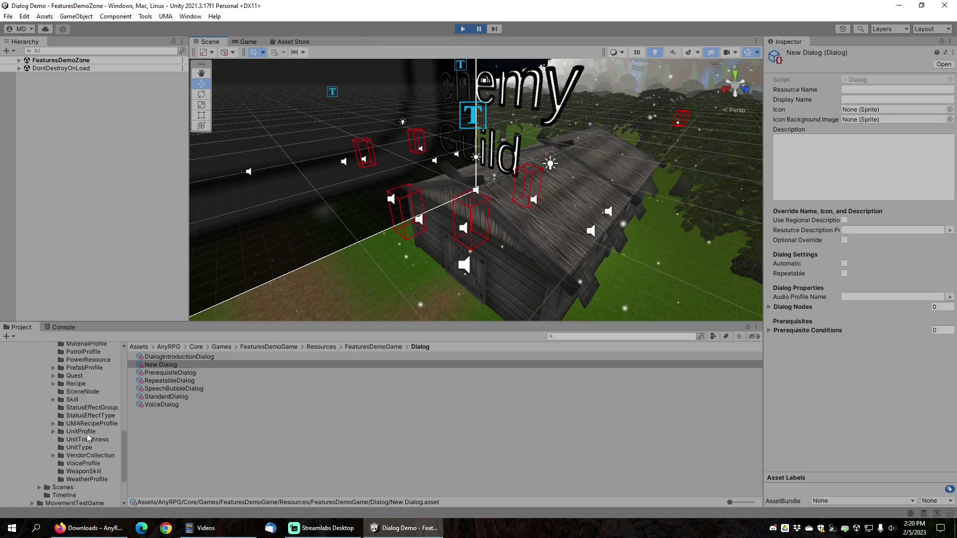
left_click(84, 431)
scroll(213, 436, "down", 2)
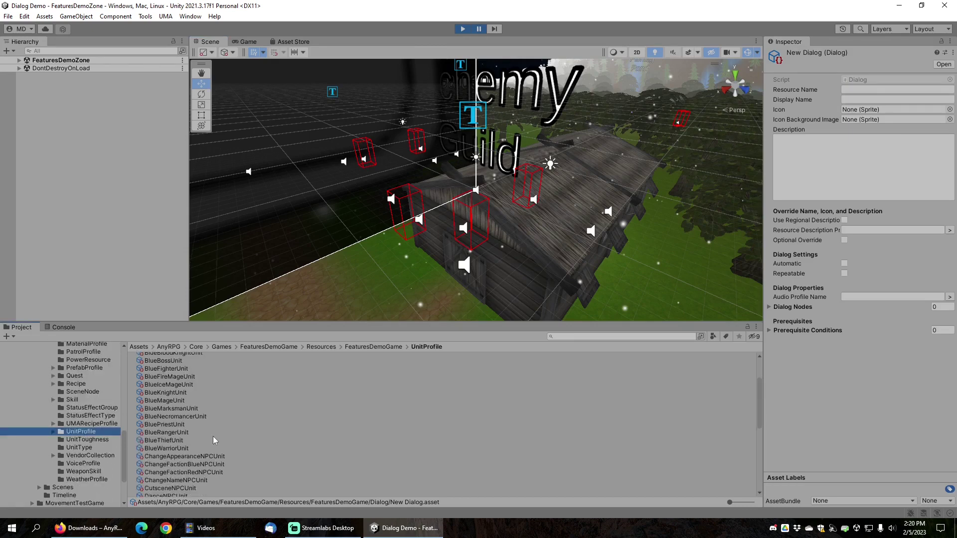
scroll(213, 441, "down", 3)
left_click(173, 451)
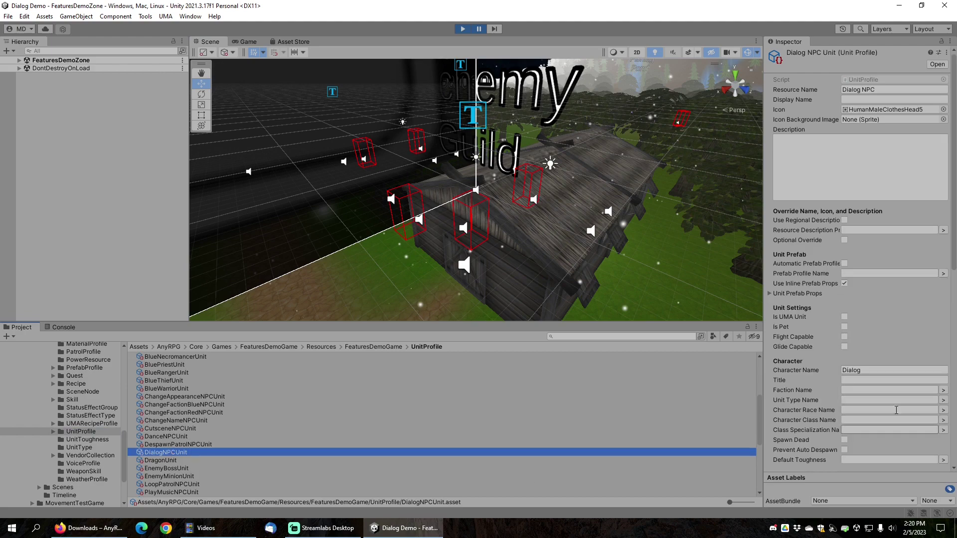
scroll(821, 342, "down", 15)
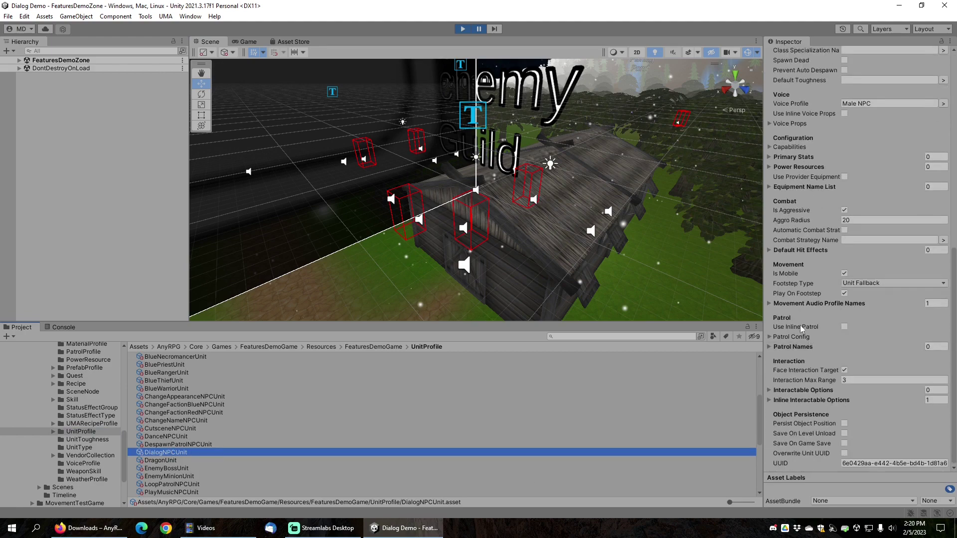
Expand Inline Interactable Options > Element 0 > Dialog Names to show five dialogs, then resume play
left_click(769, 400)
scroll(797, 379, "down", 2)
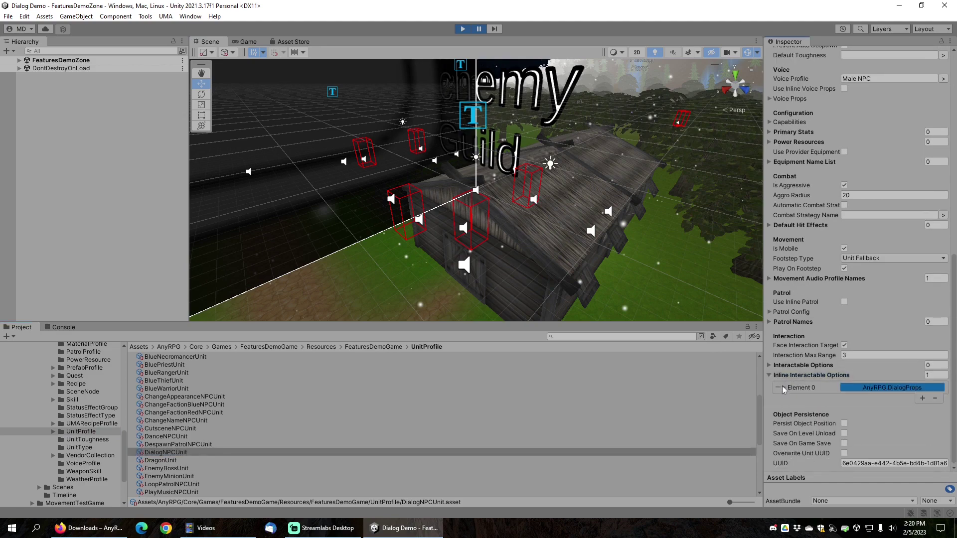
left_click(783, 388)
scroll(881, 306, "down", 5)
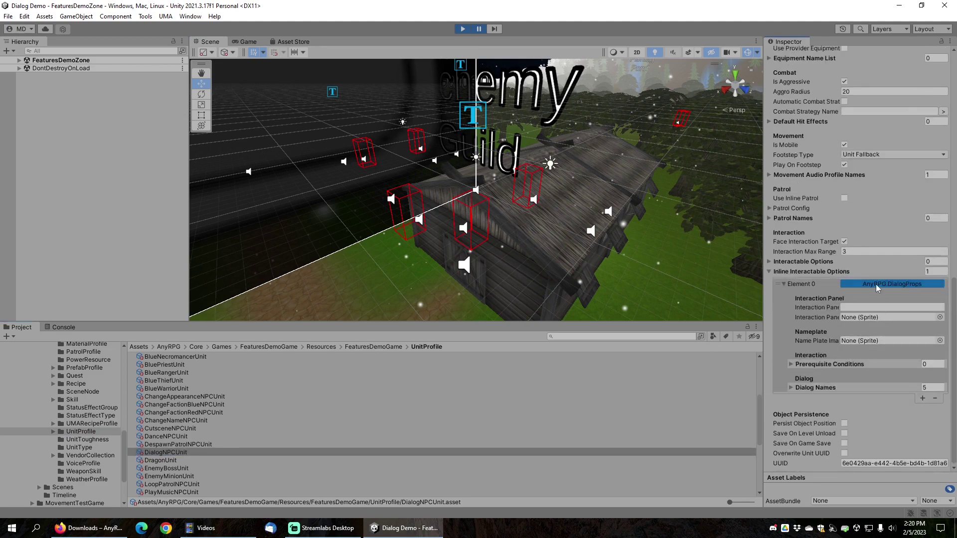
left_click(792, 387)
scroll(842, 364, "down", 3)
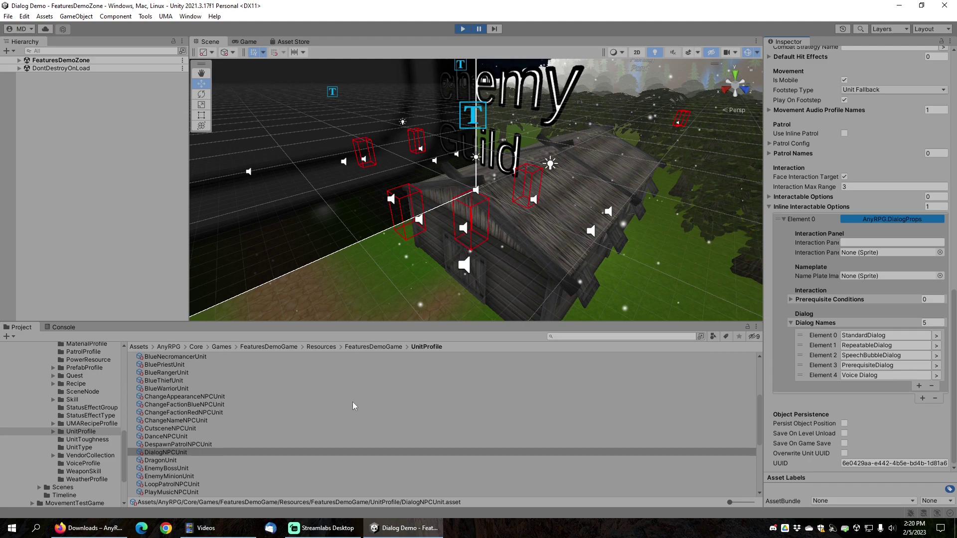
left_click(482, 29)
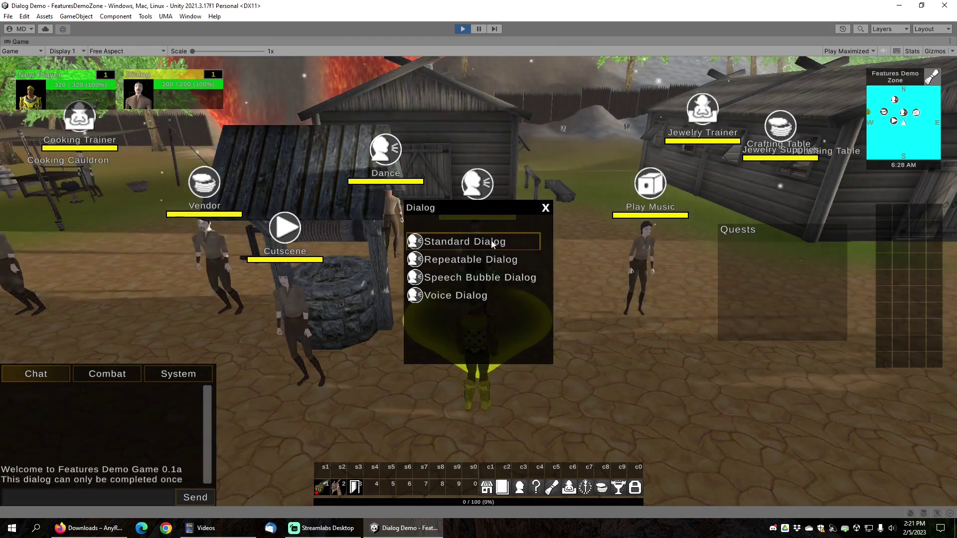
Run the Standard Dialog, answering 'Just once?' and 'Oh no' until it completes
left_click(484, 242)
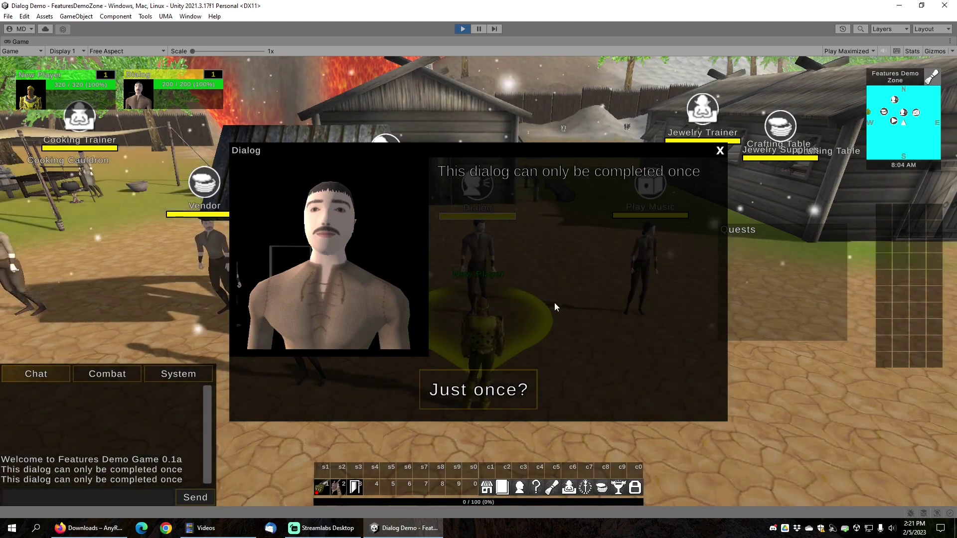
left_click(510, 392)
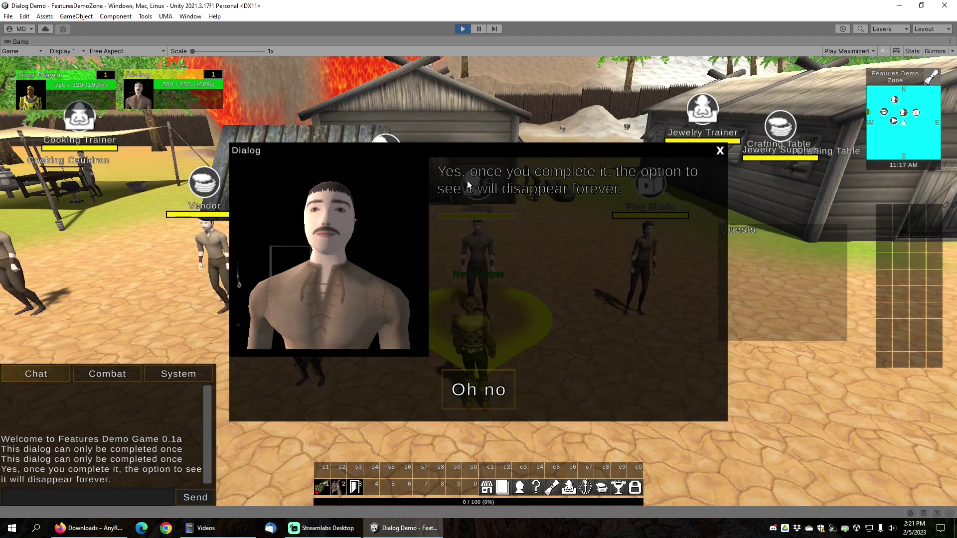
left_click(480, 395)
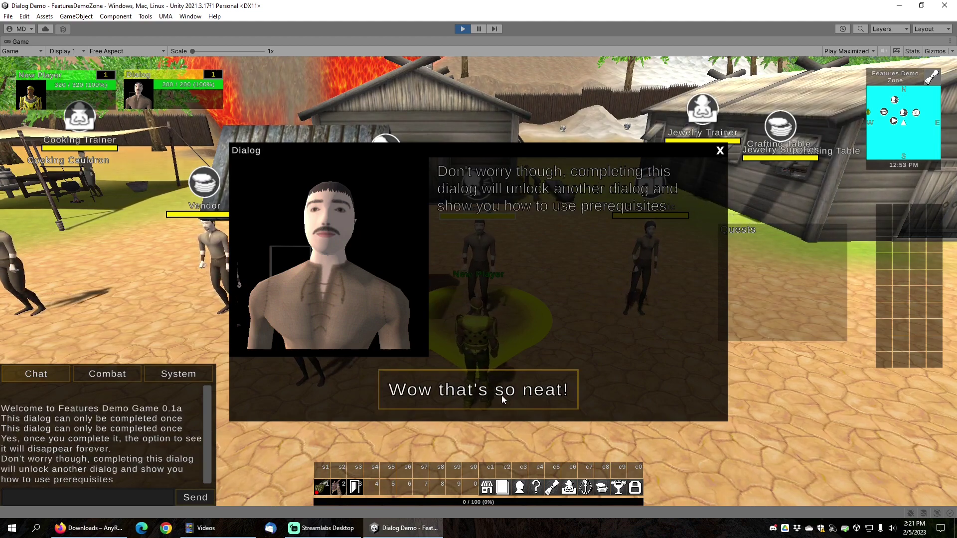
left_click(503, 396)
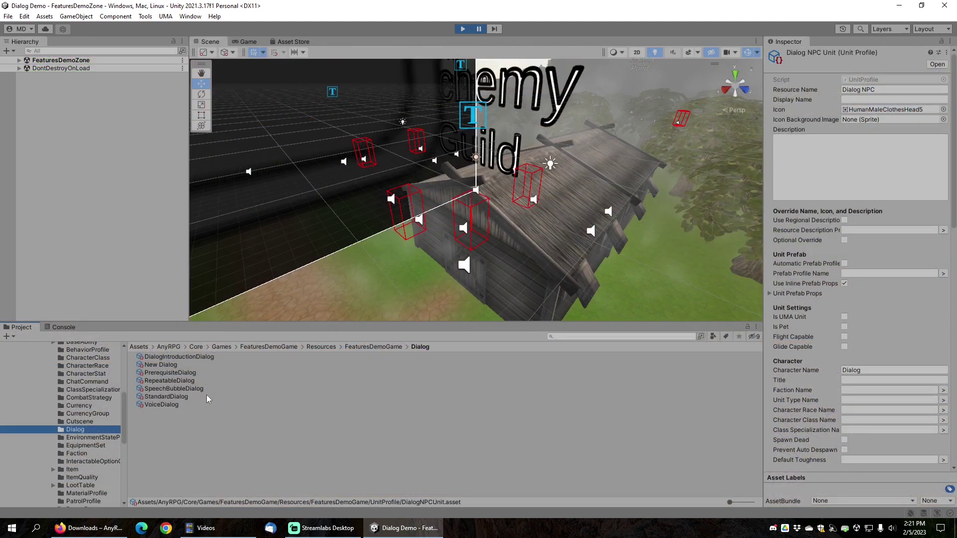
Select StandardDialog and expand its Dialog Nodes, showing Element 0 to Element 2
left_click(166, 397)
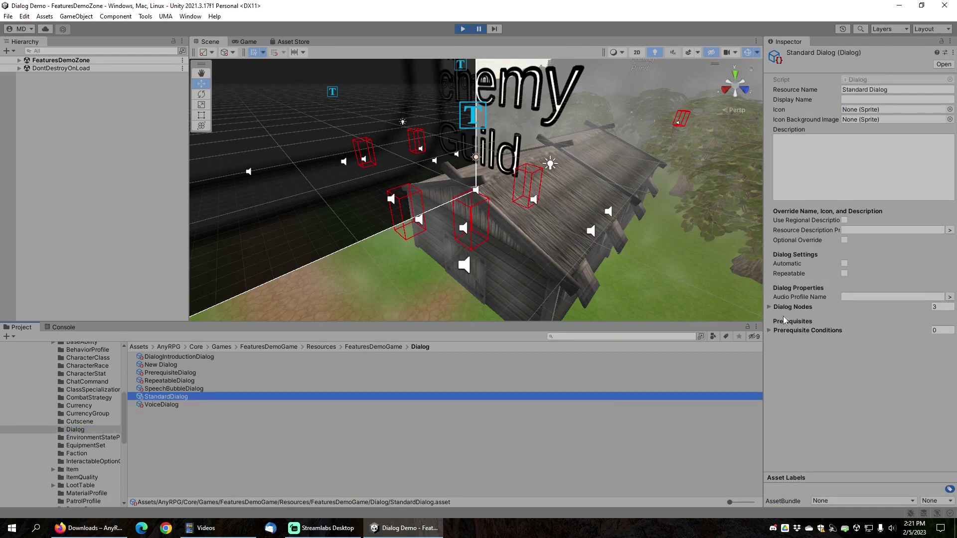
left_click(768, 306)
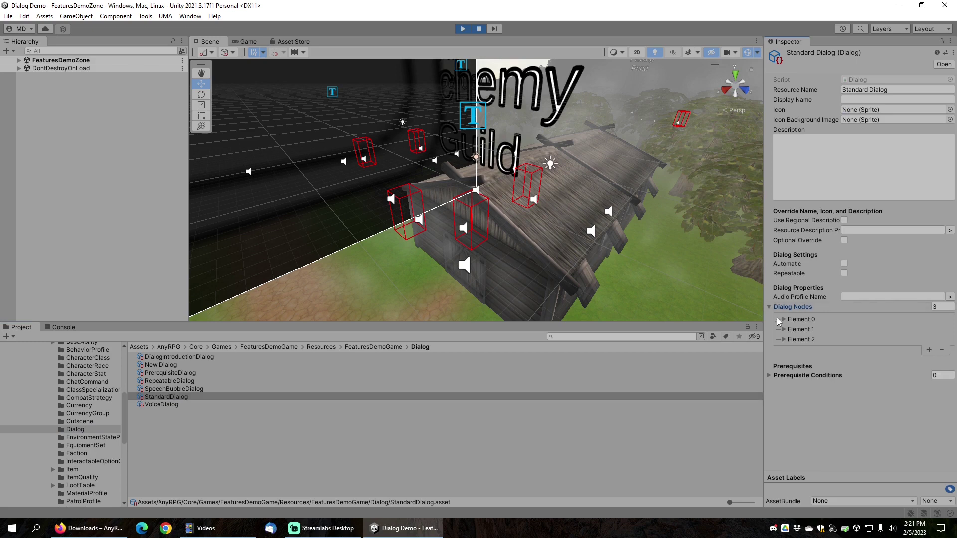
Expand all dialog node fields, check RepeatableDialog has Repeatable enabled with two nodes, and resume play
left_click(769, 307)
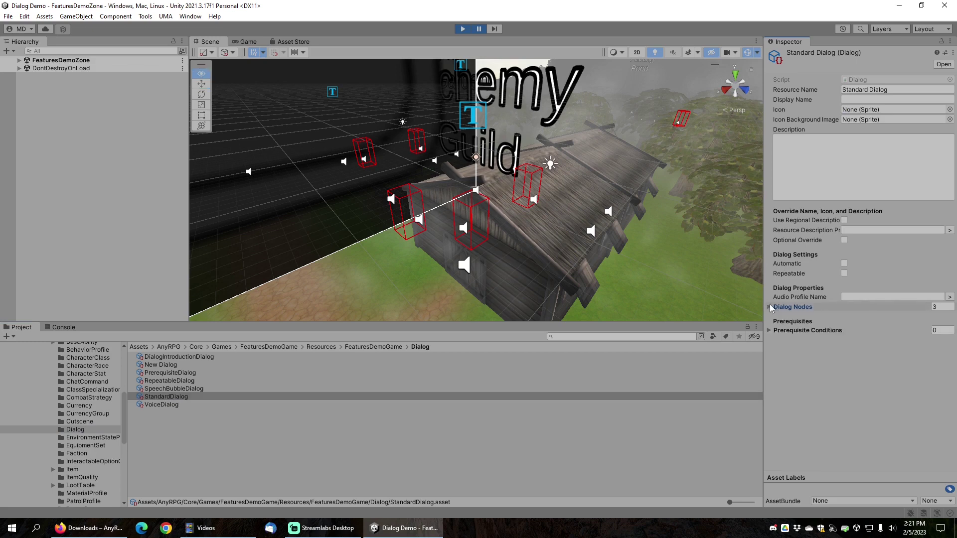
left_click(770, 306, "alt")
scroll(778, 343, "down", 3)
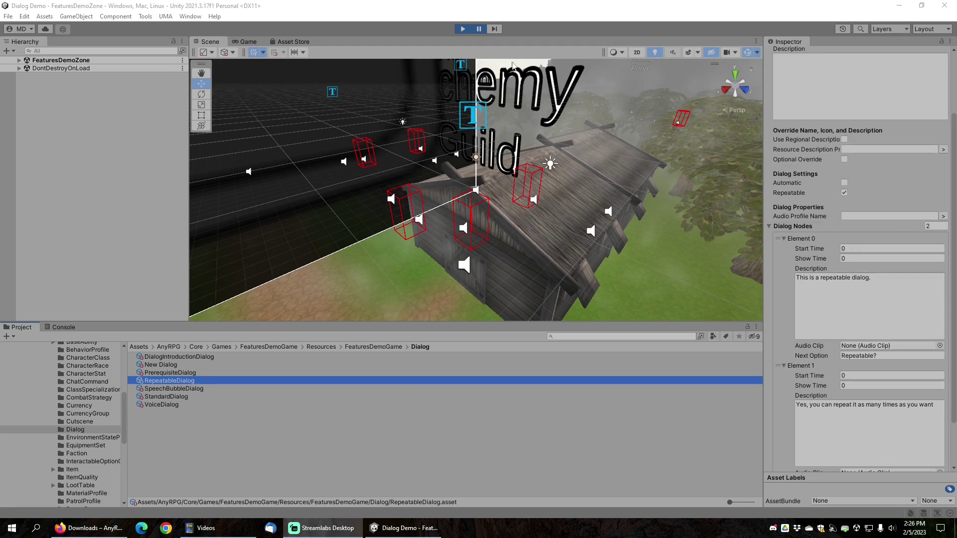
left_click(480, 29)
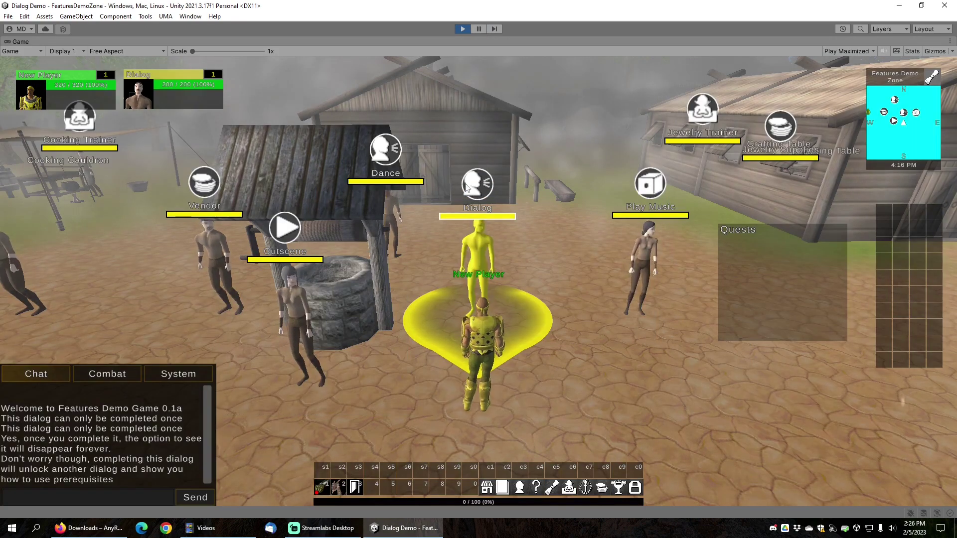
Play the Repeatable Dialog once, answering 'Repeatable?' to complete it
left_click(465, 244)
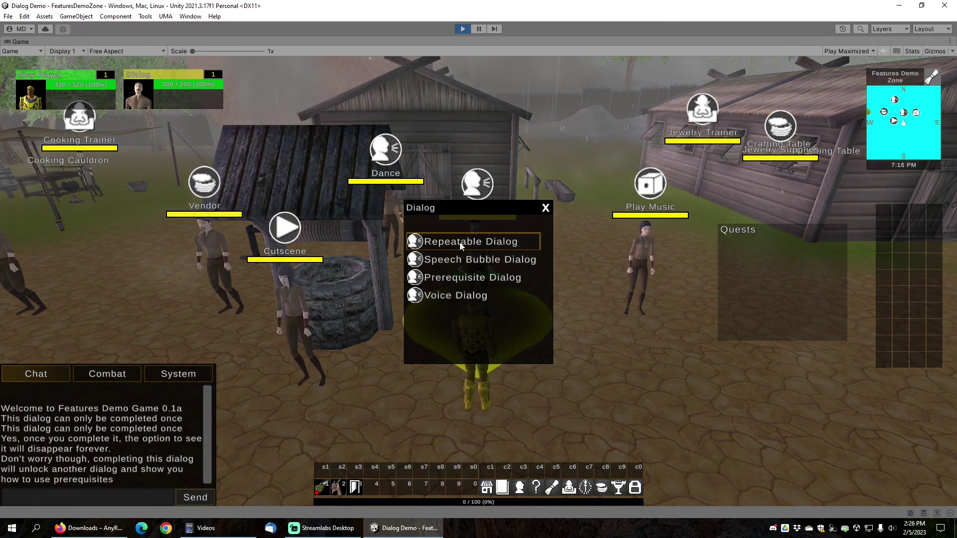
left_click(460, 243)
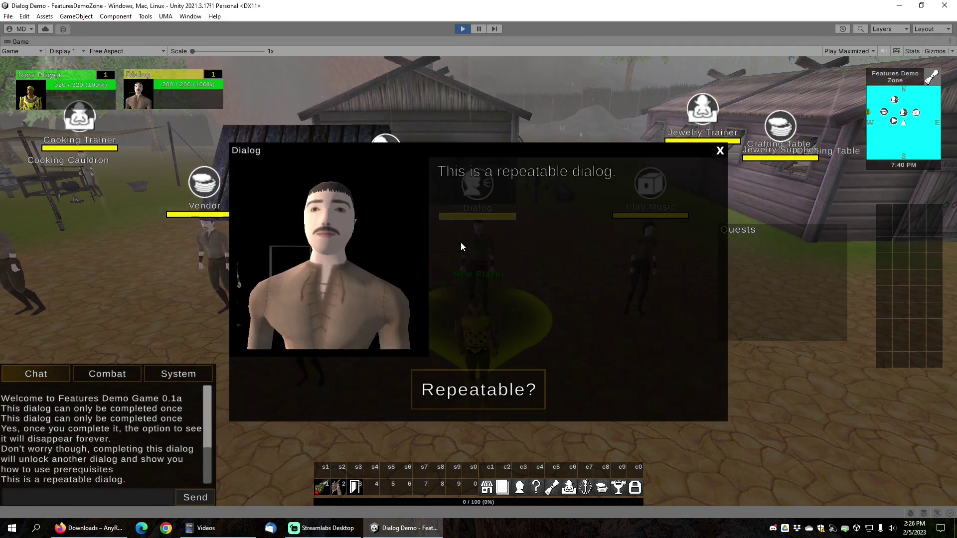
left_click(492, 398)
left_click(492, 394)
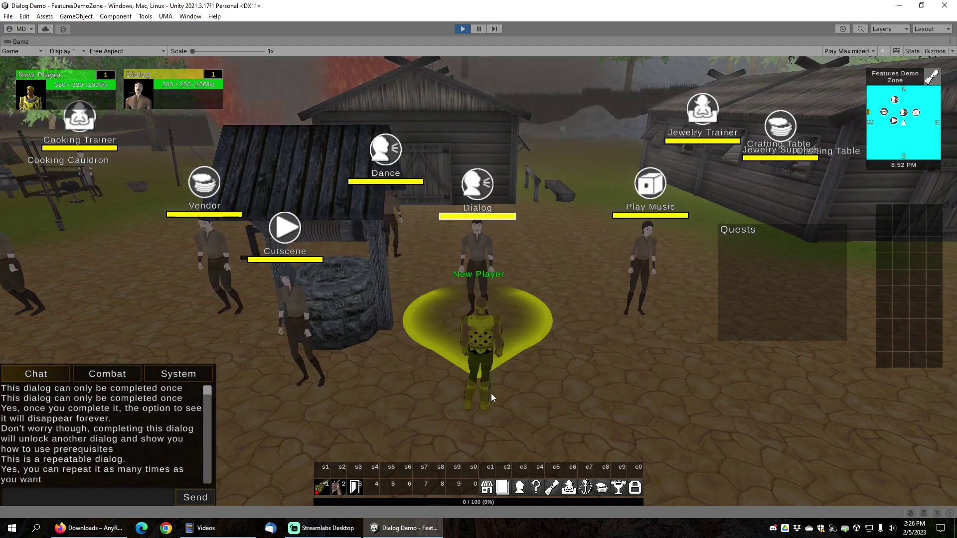
Replay the Repeatable Dialog, finishing with the deja vu reply, then pause the game
left_click(482, 197)
left_click(458, 244)
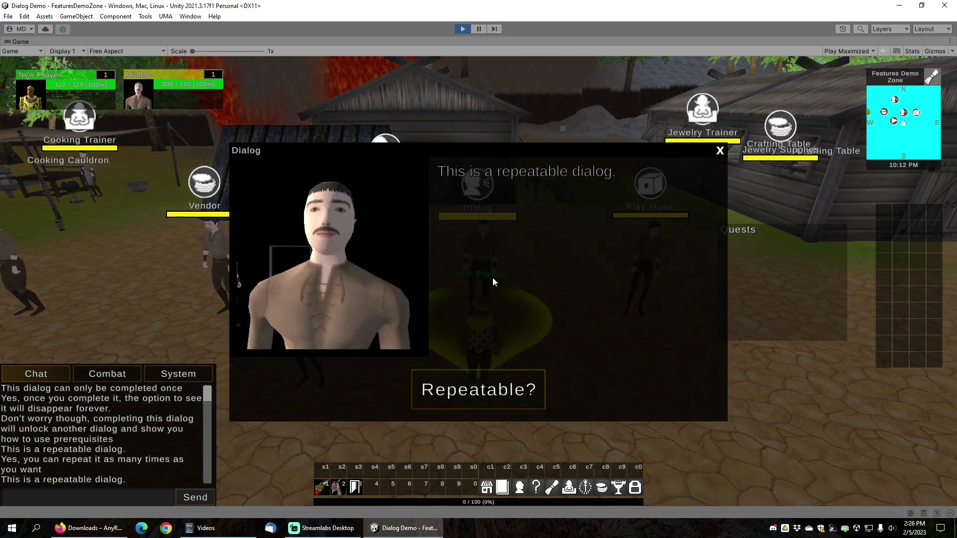
left_click(495, 390)
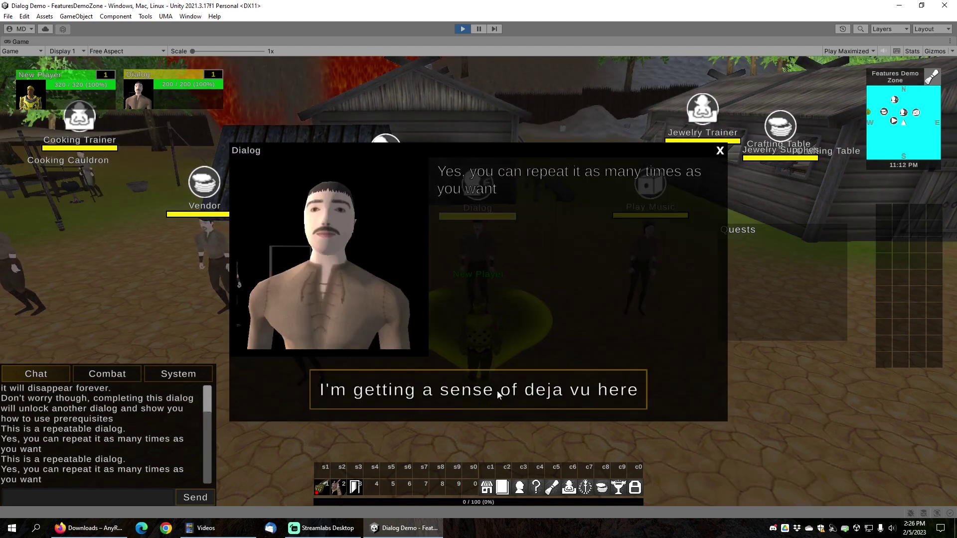
left_click(497, 390)
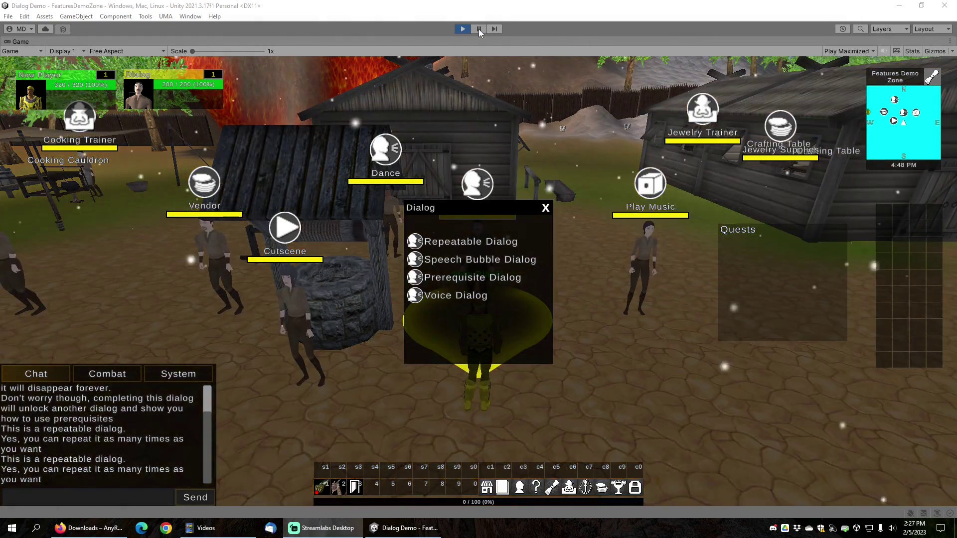
left_click(479, 28)
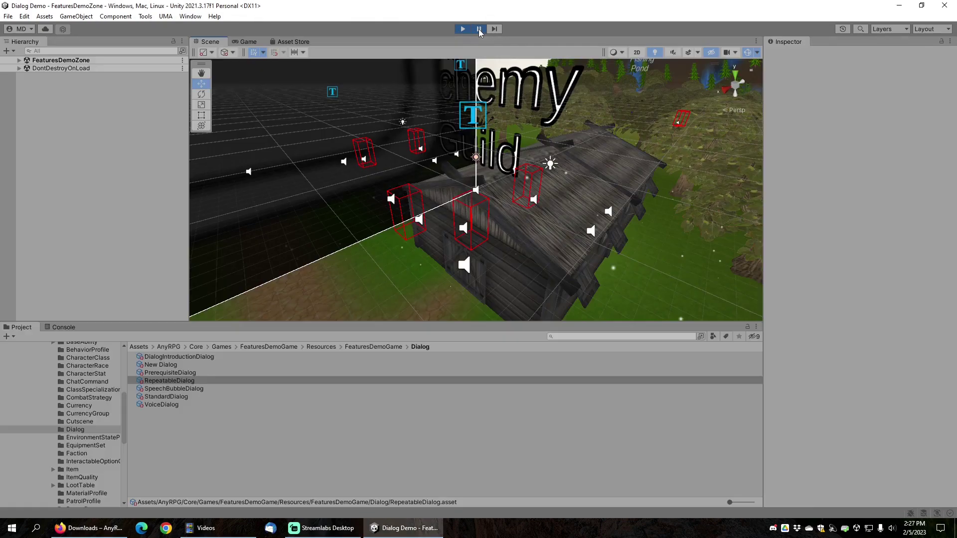
Inspect SpeechBubbleDialog: Automatic and Repeatable on, two nodes timed at 0 and 5 seconds, down to Prerequisites
left_click(169, 389)
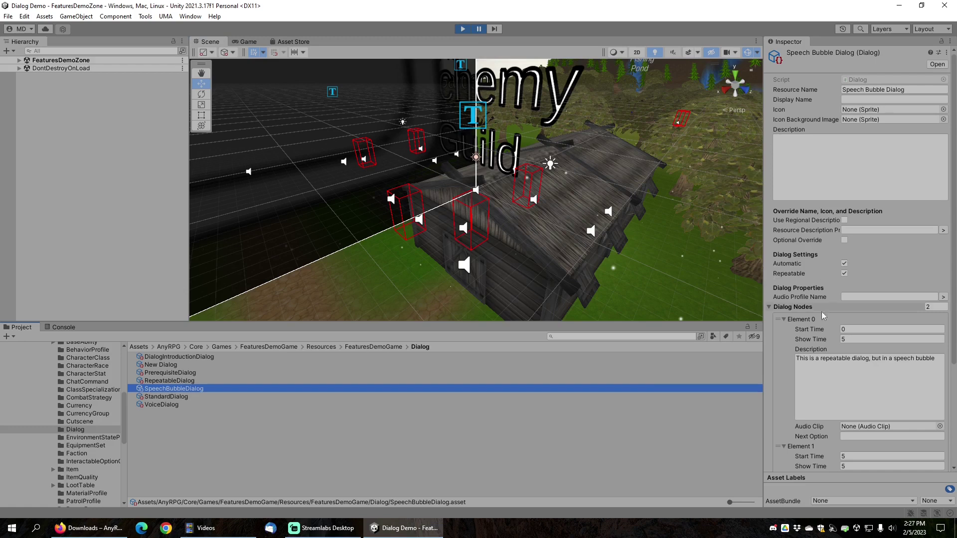
scroll(773, 322, "down", 3)
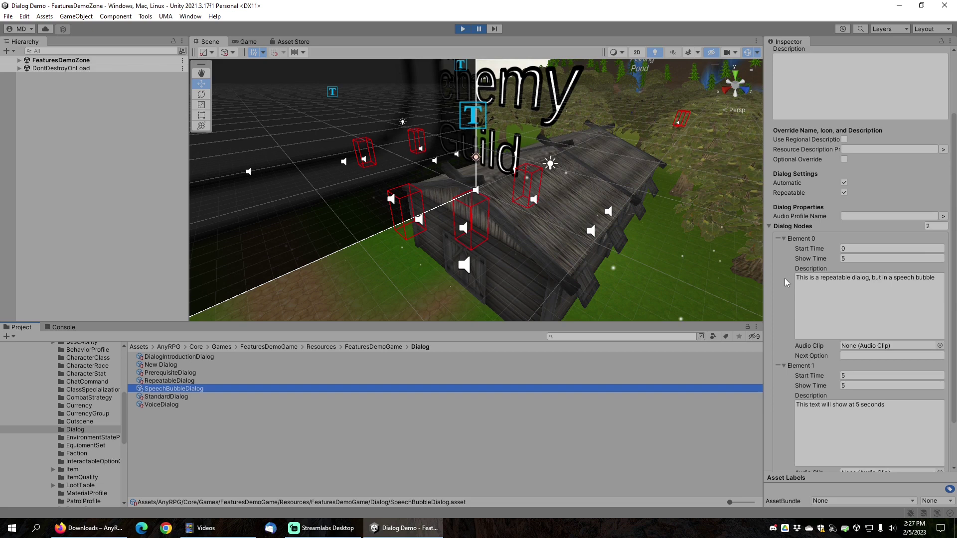
left_click(801, 292)
scroll(808, 354, "down", 2)
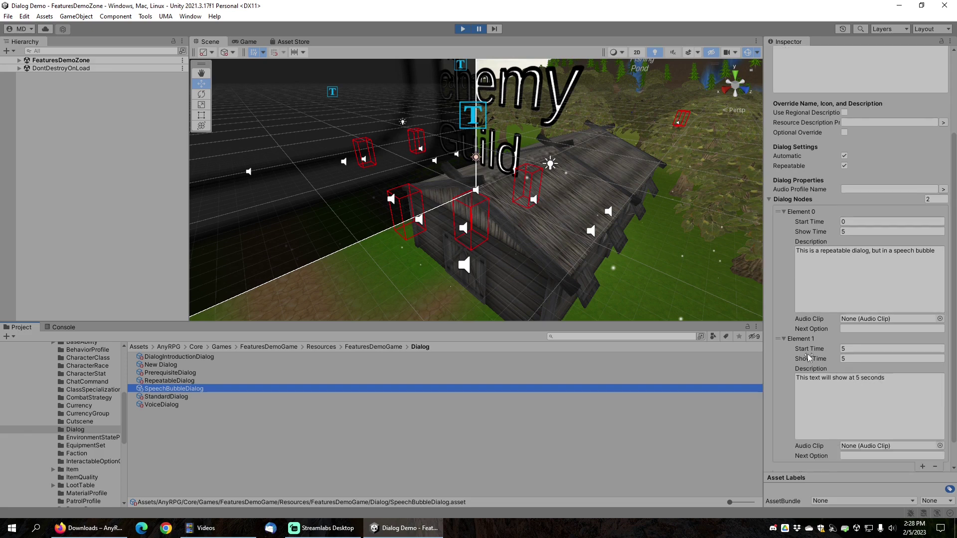
scroll(835, 411, "down", 1)
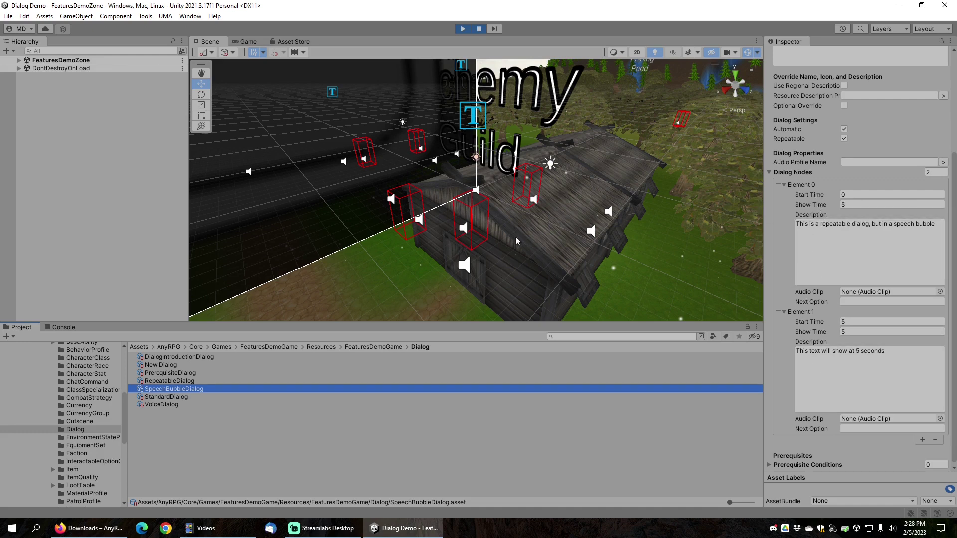
Resume the game, run the Speech Bubble Dialog from the NPC menu, then pause again
left_click(479, 29)
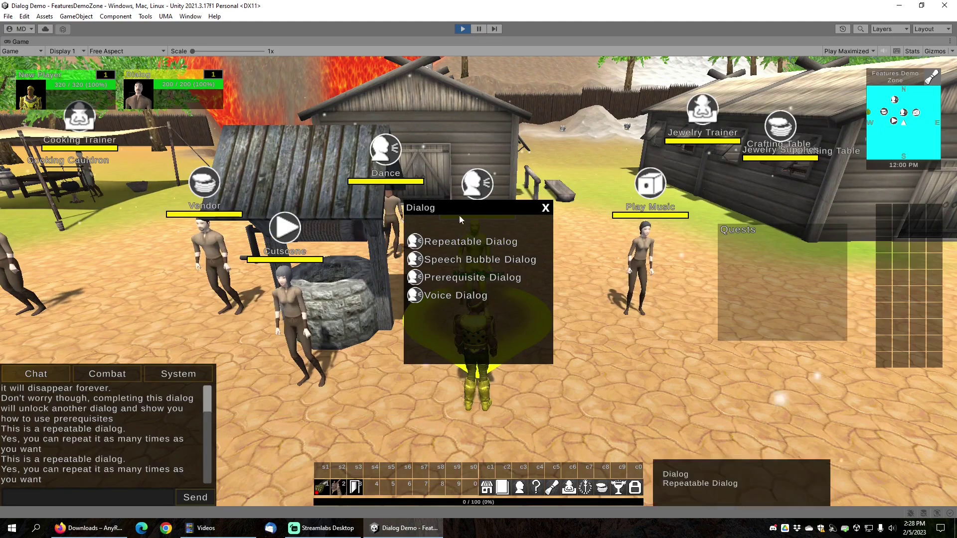
left_click(456, 263)
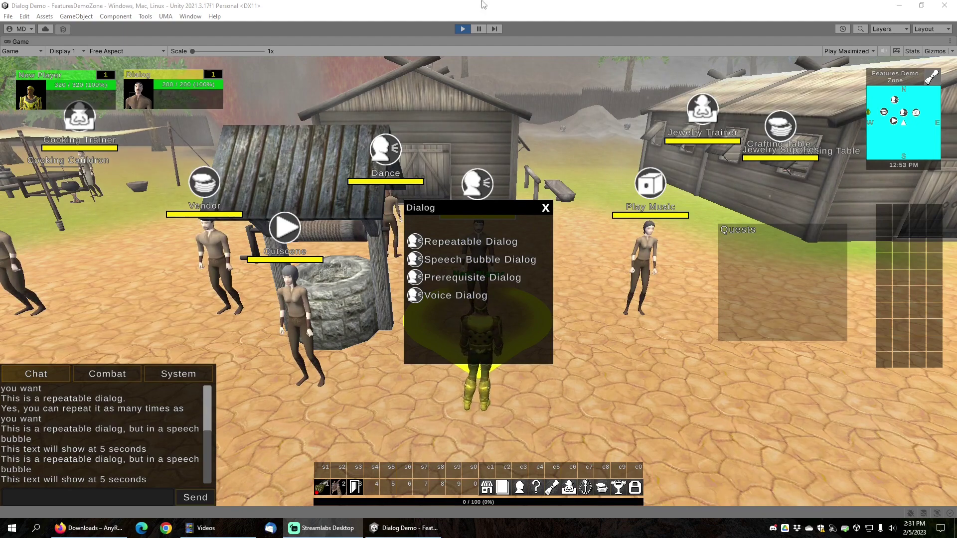
left_click(480, 28)
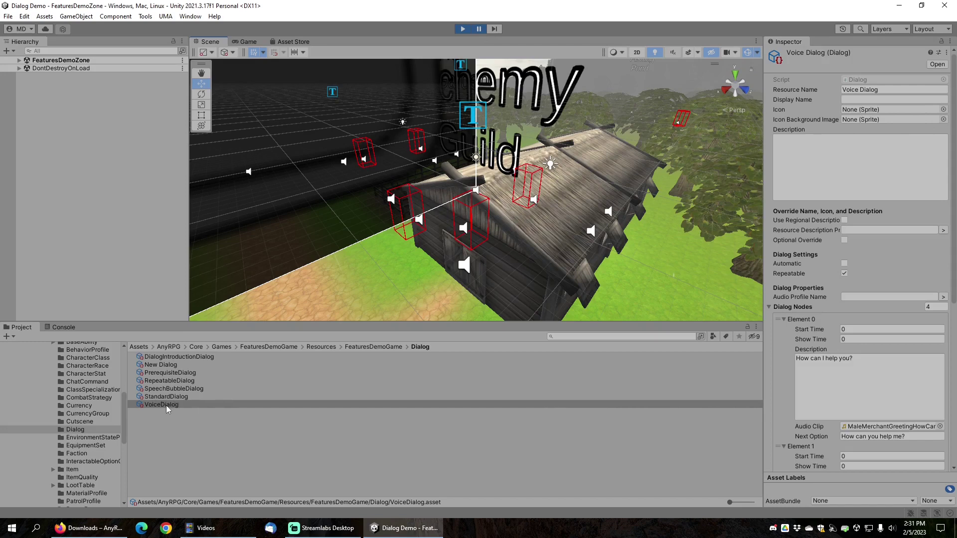
Review VoiceDialog Elements 0–2: their lines, audio clips and reply options
scroll(822, 319, "down", 4)
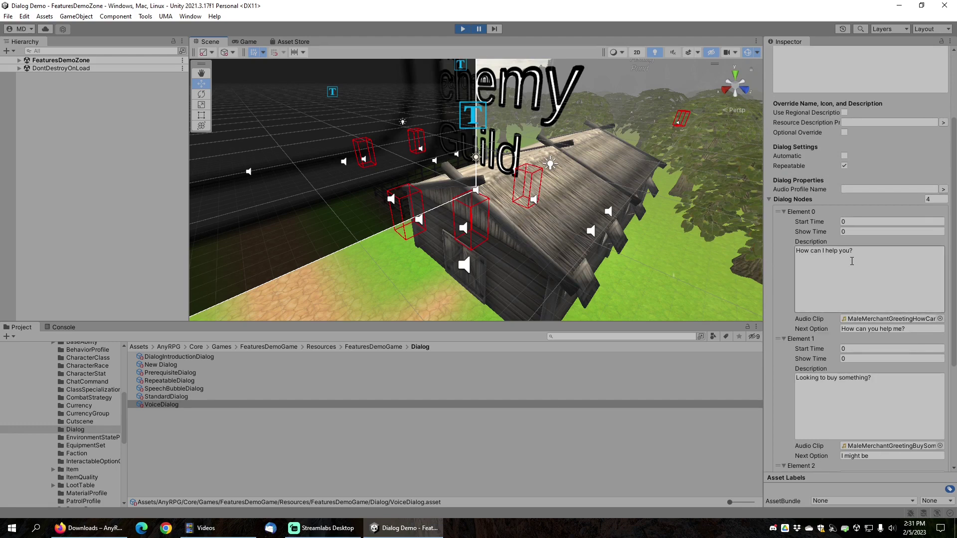
scroll(818, 305, "down", 6)
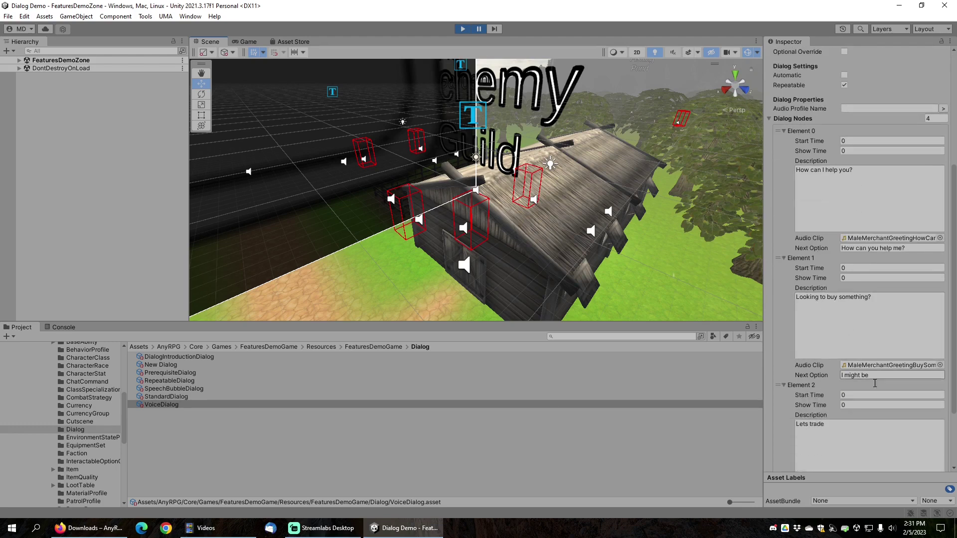
scroll(864, 365, "down", 1)
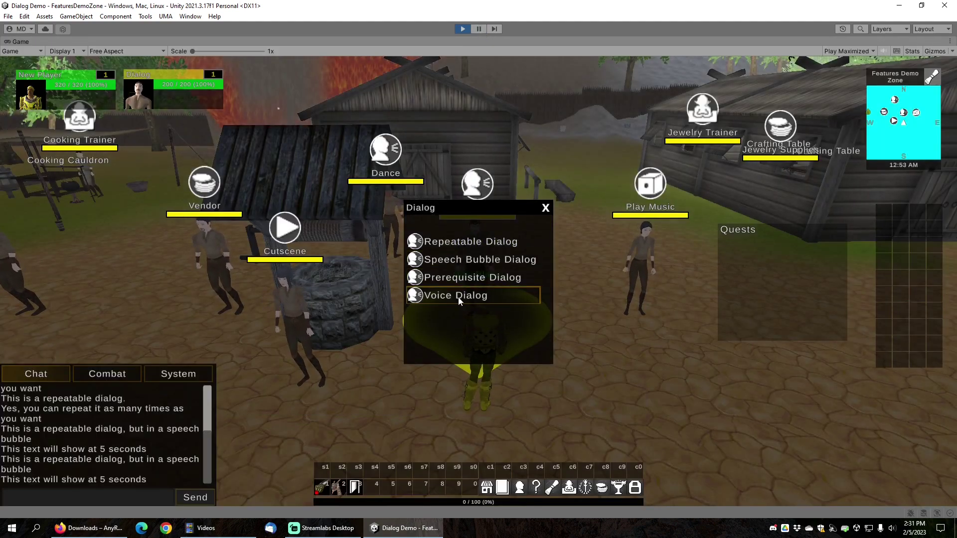
Play Voice Dialog answering 'How can you help me?', 'I might be', 'What do you have for sale?', then pause
left_click(459, 299)
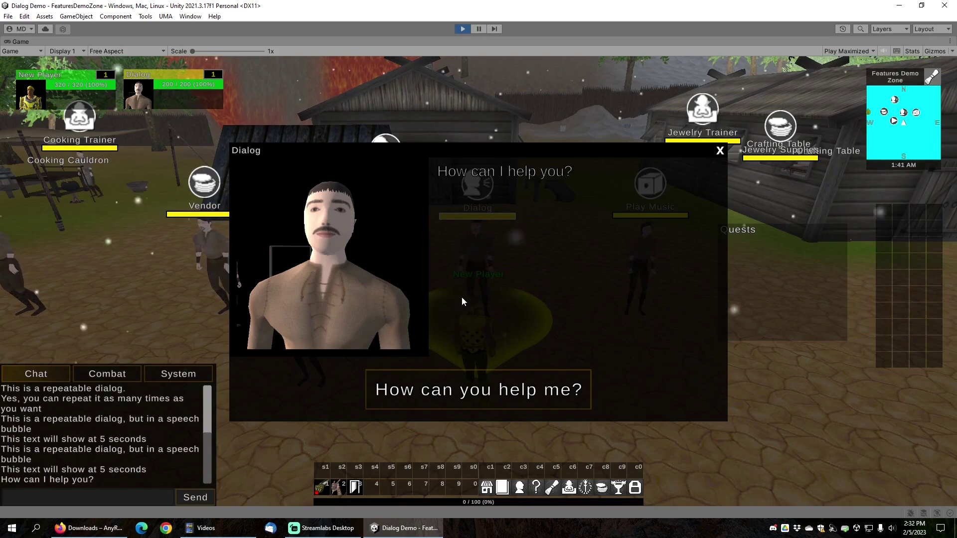
left_click(471, 399)
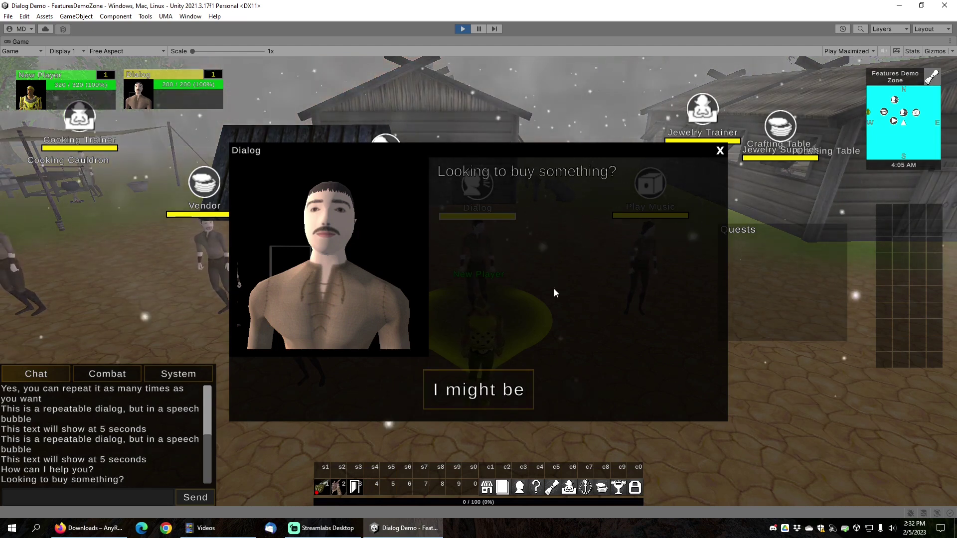
left_click(477, 393)
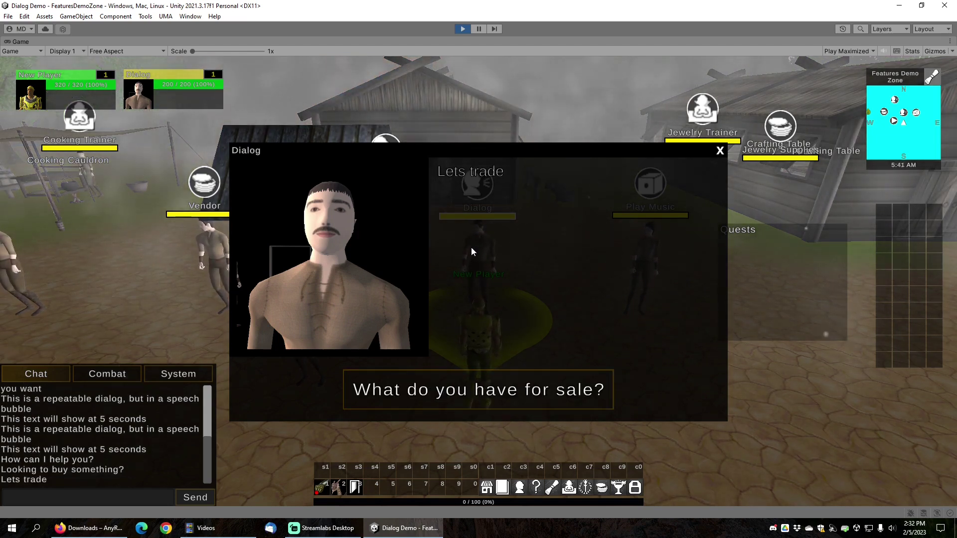
left_click(478, 398)
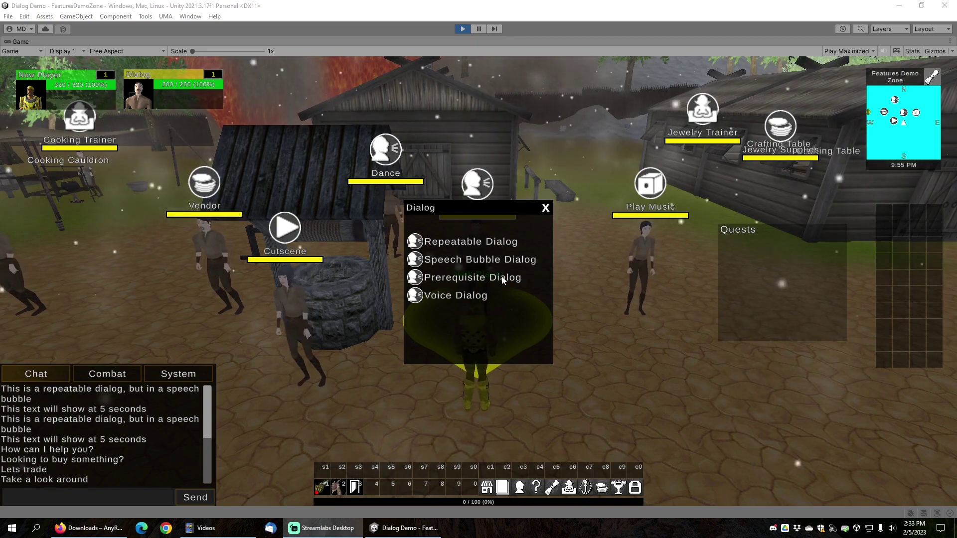
left_click(479, 29)
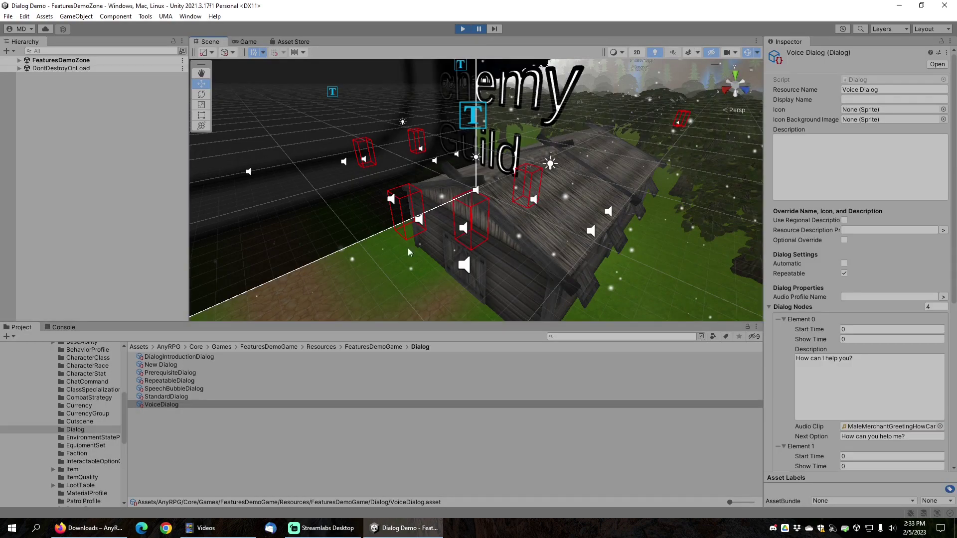
Select PrerequisiteDialog and expand its Prerequisite Conditions down to the required Standard Dialog
left_click(167, 372)
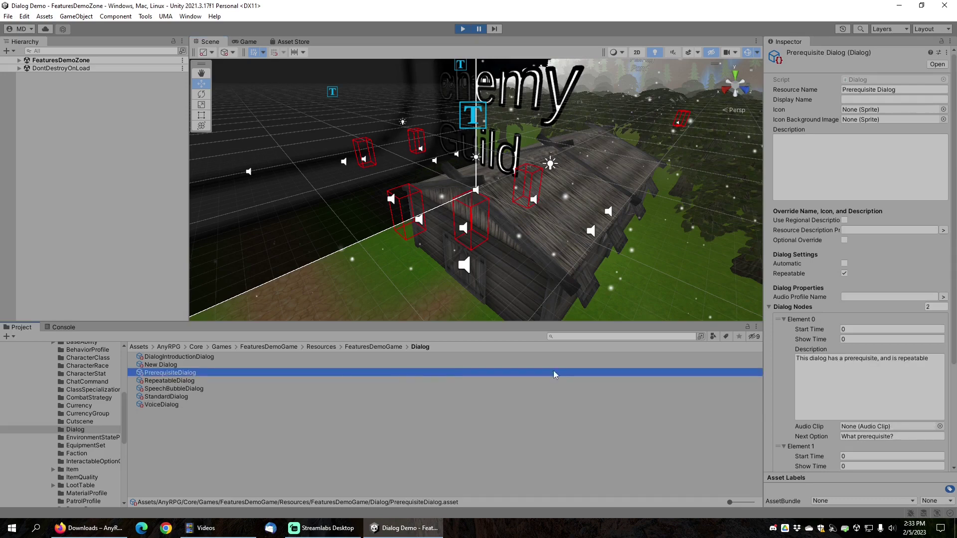
scroll(797, 307, "down", 1)
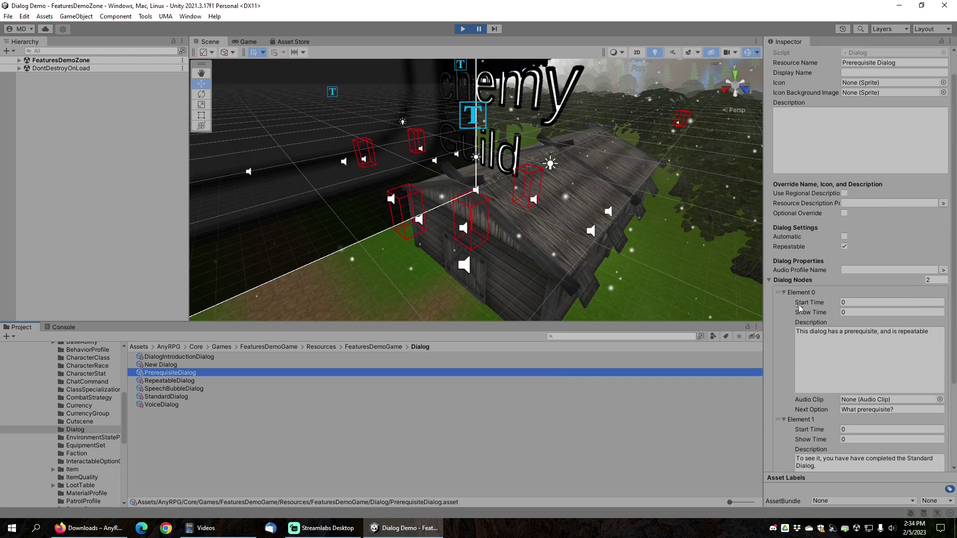
scroll(799, 306, "down", 4)
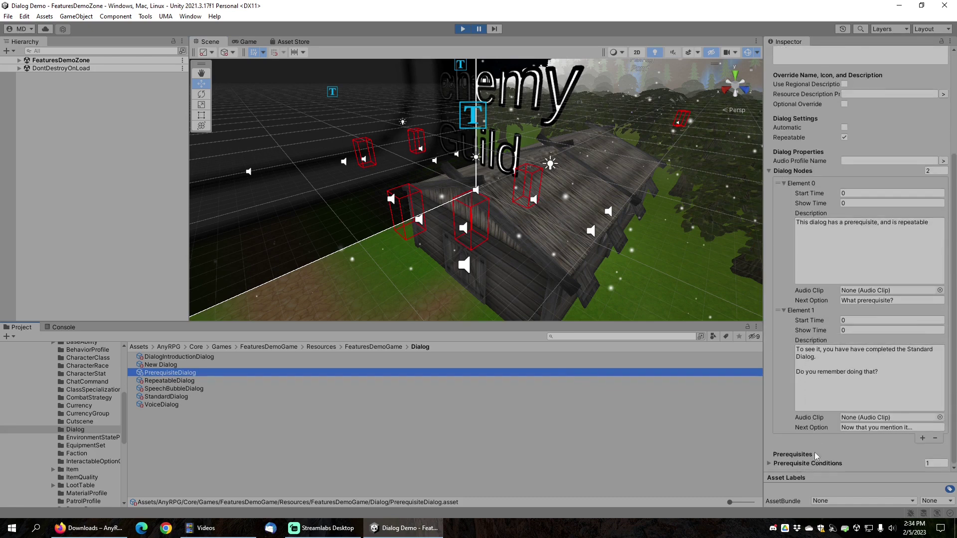
left_click(769, 462)
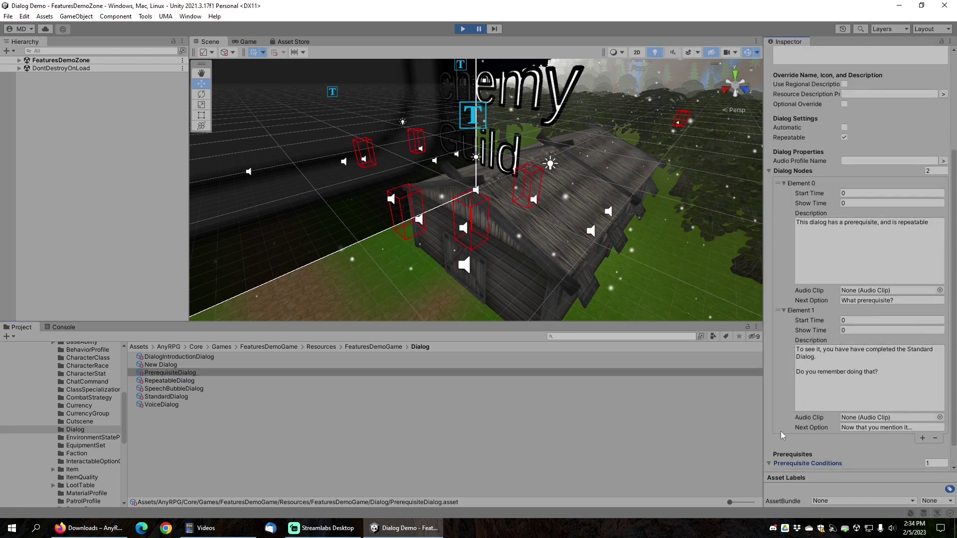
scroll(781, 432, "down", 1)
left_click(784, 450)
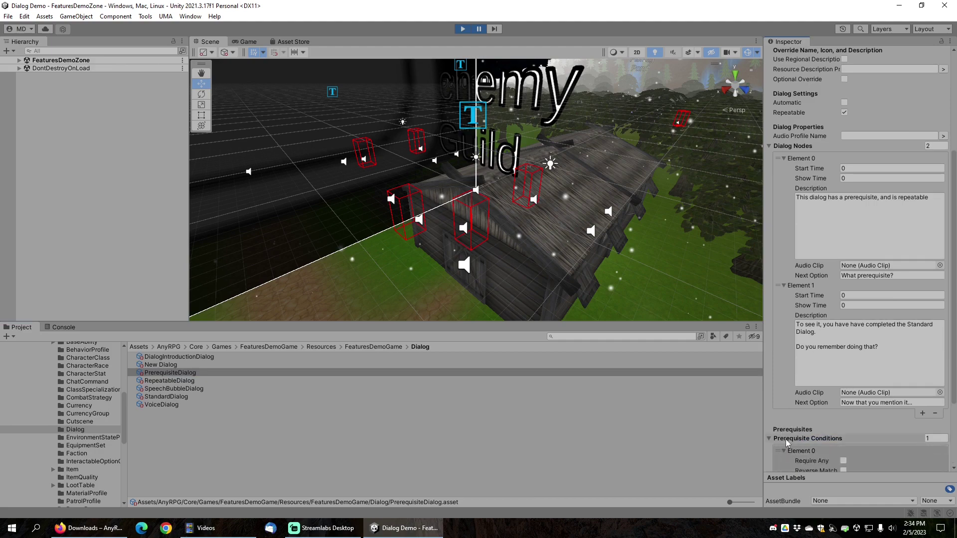
scroll(786, 436, "down", 4)
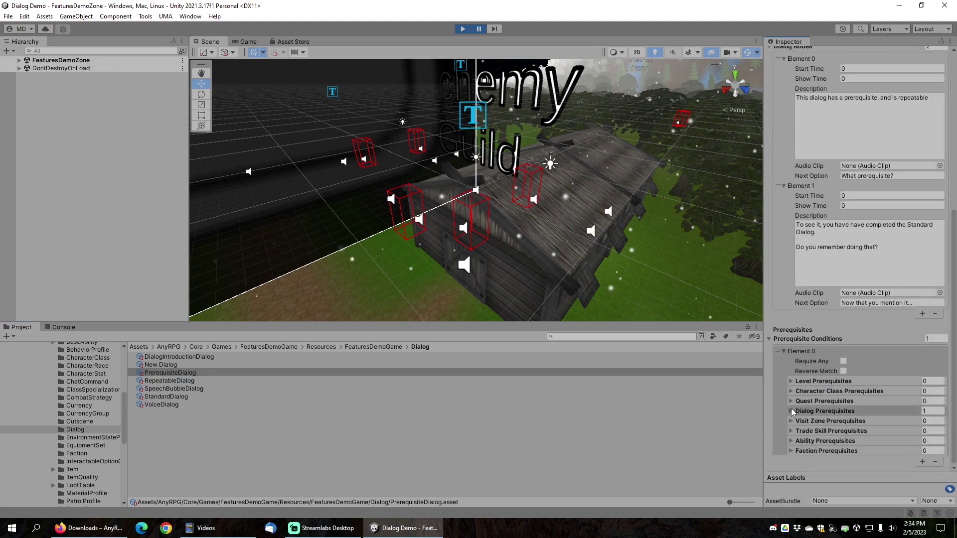
left_click(791, 409)
left_click(806, 424)
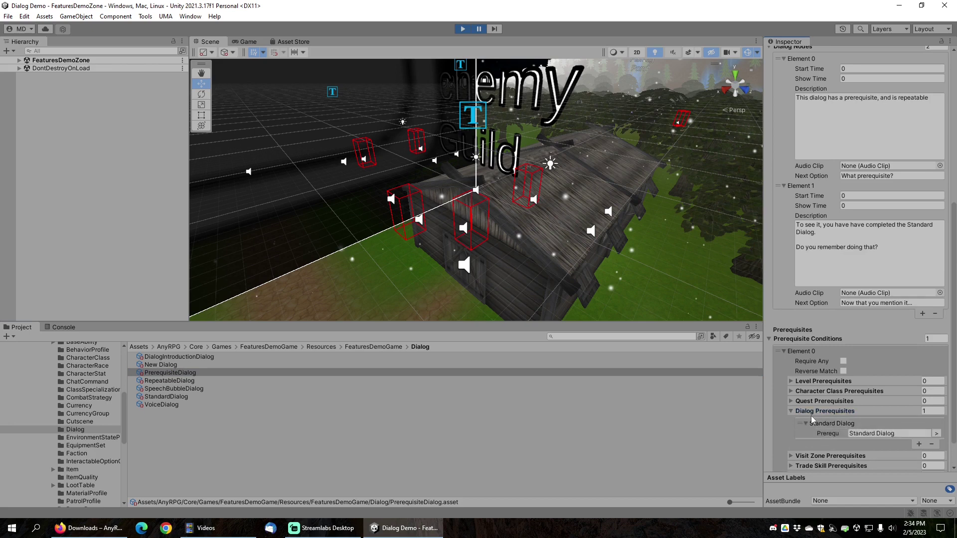
scroll(812, 415, "down", 1)
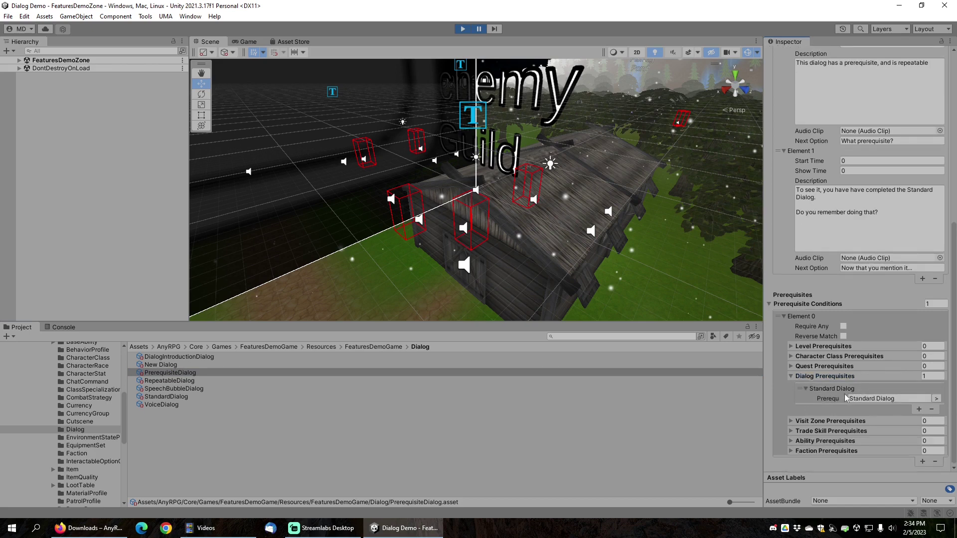